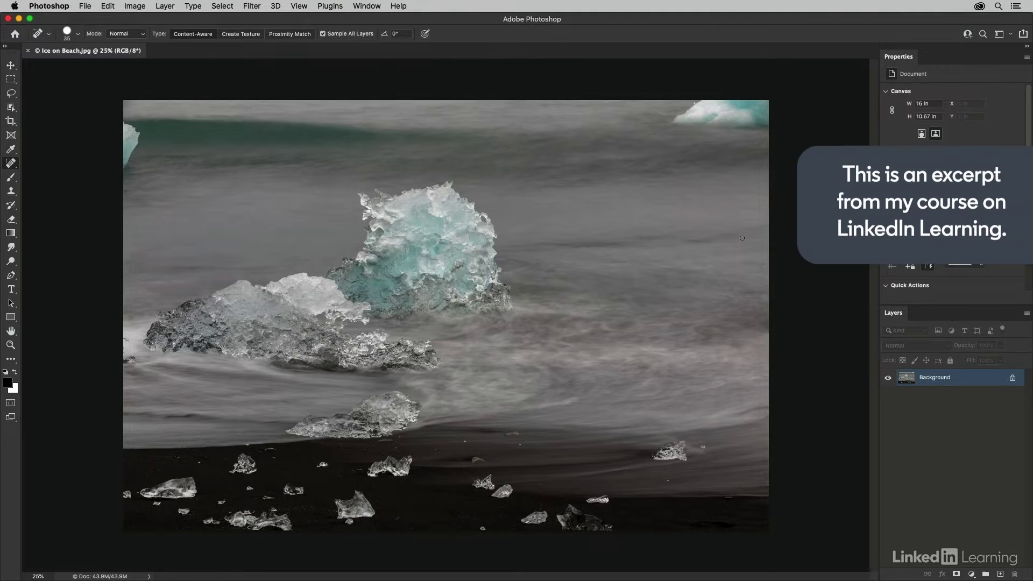
Choose the Spot Healing Brush Tool for retouching the dark beach at 100% zoom.
{"action": "left_click", "coordinate": [11, 165]}
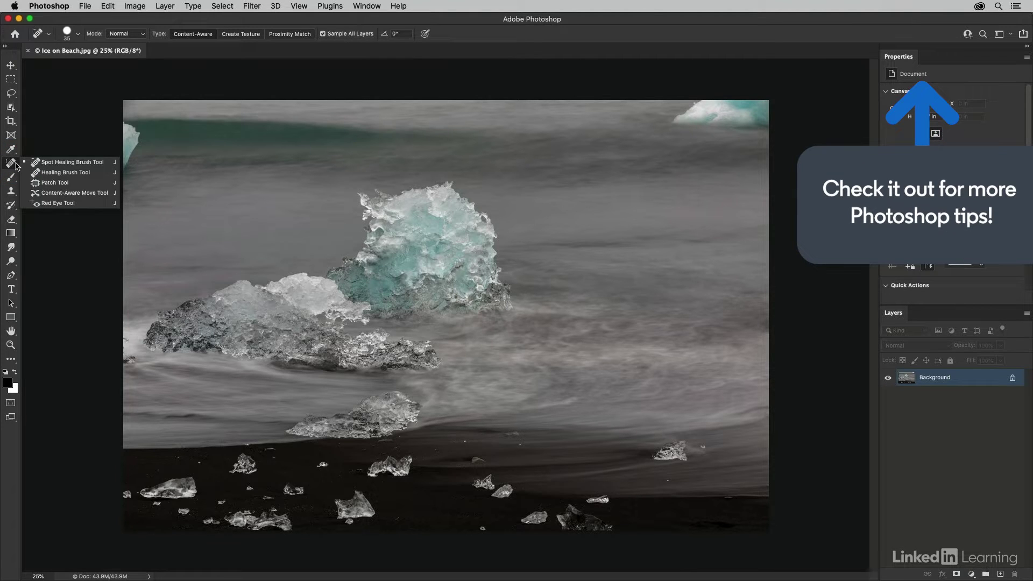
{"action": "left_click", "coordinate": [11, 165]}
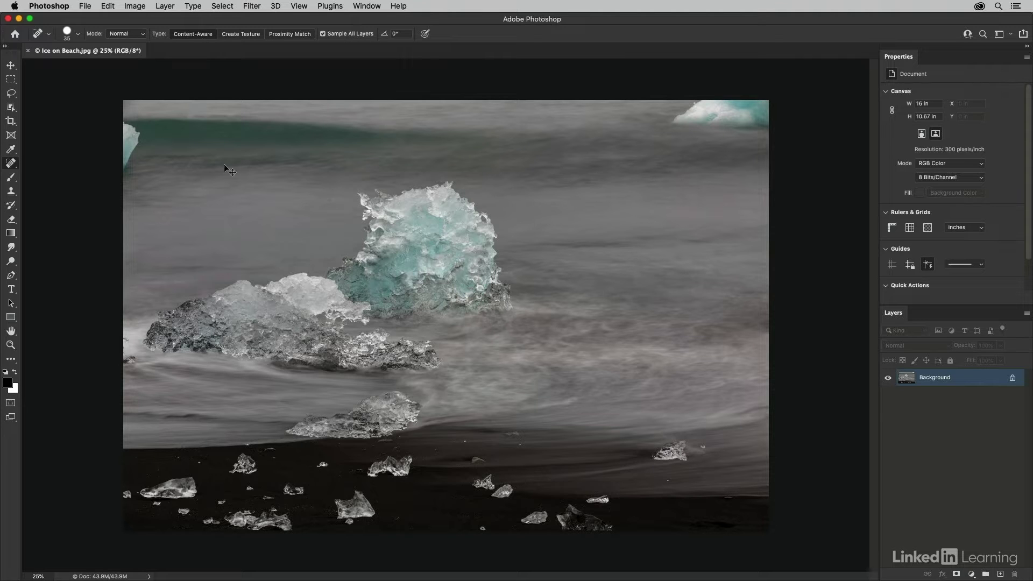
{"action": "key", "text": "super+1"}
{"action": "mouse_move", "coordinate": [157, 400]}
{"action": "left_mouse_down"}
{"action": "mouse_move", "coordinate": [252, 344]}
{"action": "mouse_move", "coordinate": [398, 375]}
{"action": "mouse_move", "coordinate": [514, 311]}
{"action": "mouse_move", "coordinate": [414, 389]}
{"action": "mouse_move", "coordinate": [308, 244]}
{"action": "mouse_move", "coordinate": [285, 171]}
{"action": "mouse_move", "coordinate": [215, 170]}
{"action": "left_mouse_up"}
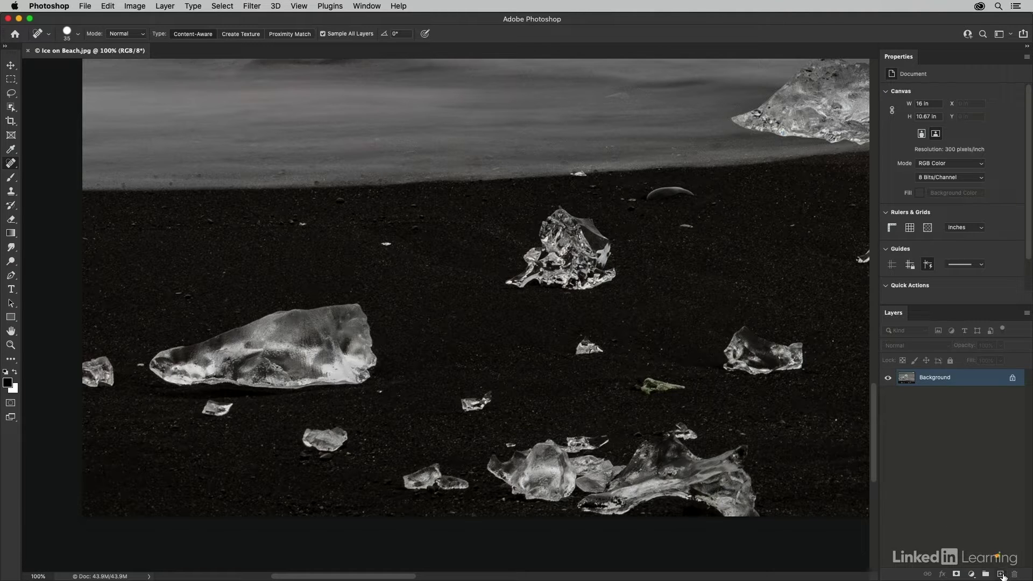
Add a new layer above the Background and name it retouch.
{"action": "left_click", "coordinate": [1001, 575]}
{"action": "double_click", "coordinate": [927, 378]}
{"action": "type", "text": "retouch"}
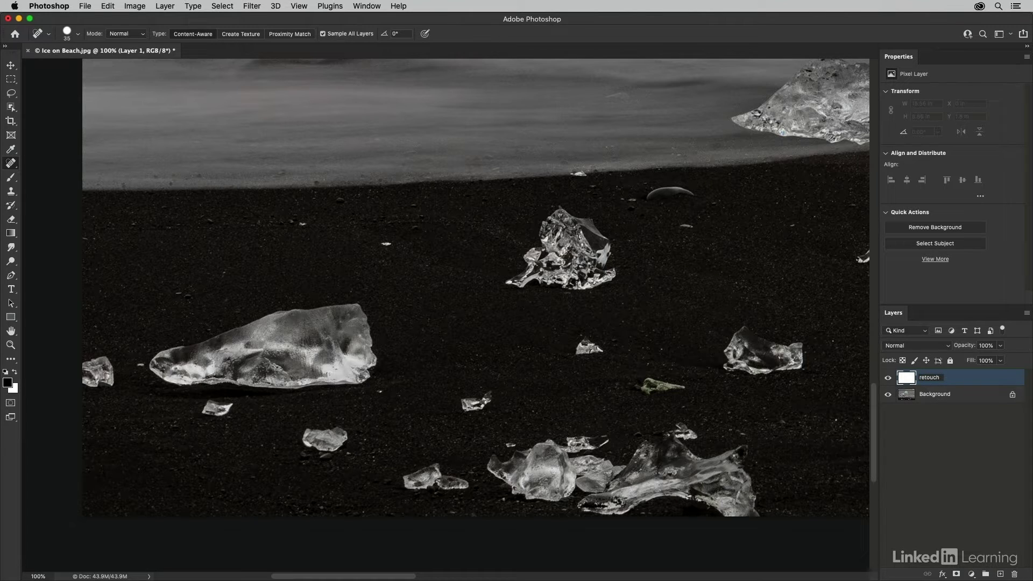
{"action": "key", "text": "Return"}
Spot-heal the tiny ice flecks, the small shards and the leaf scattered across the left part of the dark sand.
{"action": "left_click", "coordinate": [139, 368]}
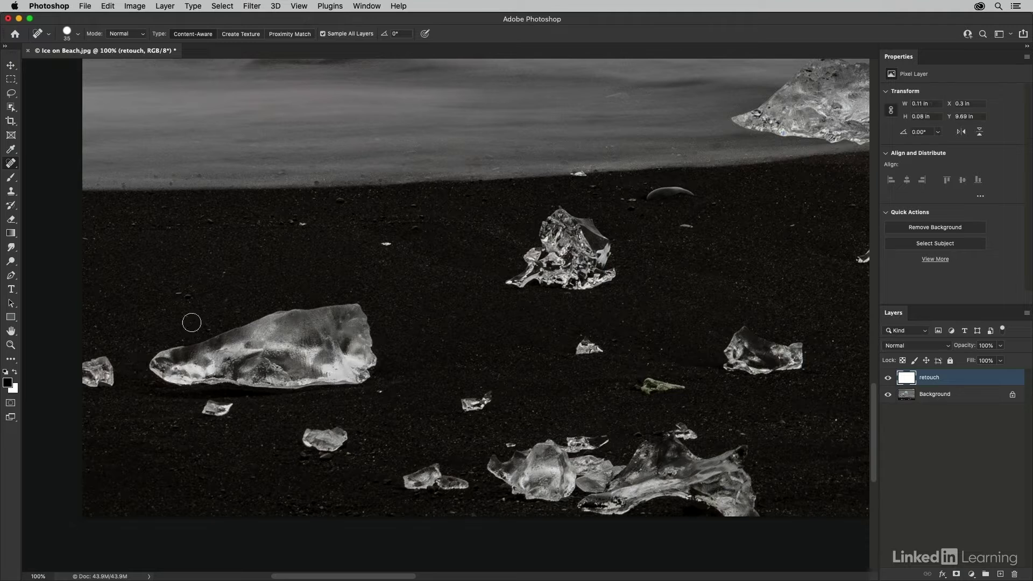
{"action": "left_click", "coordinate": [384, 243]}
{"action": "left_click", "coordinate": [382, 393]}
{"action": "mouse_move", "coordinate": [480, 396]}
{"action": "left_mouse_down"}
{"action": "mouse_move", "coordinate": [488, 405]}
{"action": "mouse_move", "coordinate": [467, 408]}
{"action": "left_mouse_up"}
{"action": "left_click_drag", "start_coordinate": [510, 441], "coordinate": [512, 443]}
{"action": "mouse_move", "coordinate": [645, 385]}
{"action": "left_mouse_down"}
{"action": "mouse_move", "coordinate": [634, 384]}
{"action": "mouse_move", "coordinate": [684, 387]}
{"action": "mouse_move", "coordinate": [642, 392]}
{"action": "left_mouse_up"}
{"action": "left_click_drag", "start_coordinate": [678, 225], "coordinate": [685, 224]}
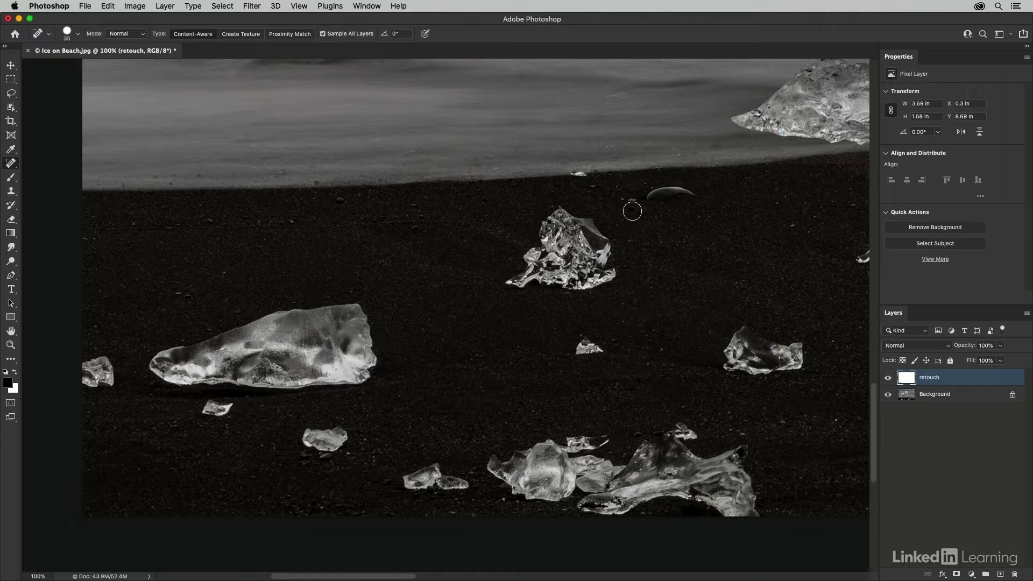
{"action": "mouse_move", "coordinate": [638, 201]}
{"action": "left_mouse_down"}
{"action": "mouse_move", "coordinate": [588, 185]}
{"action": "mouse_move", "coordinate": [597, 186]}
{"action": "left_mouse_up"}
Spot-heal the bright specks and debris on the sand around the middle ice chunks.
{"action": "left_click_drag", "start_coordinate": [760, 377], "coordinate": [211, 383]}
{"action": "left_click_drag", "start_coordinate": [393, 302], "coordinate": [403, 308]}
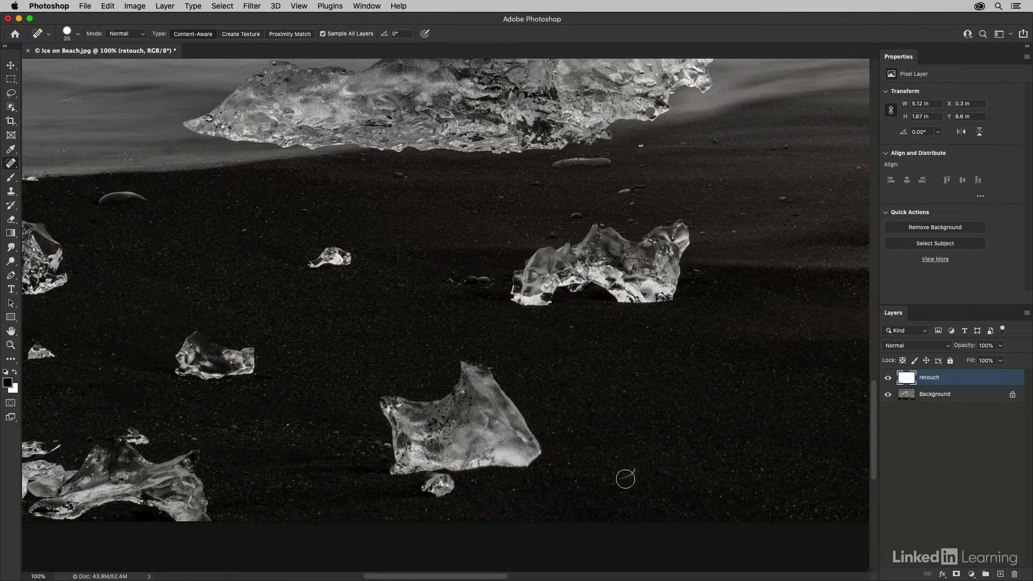
{"action": "left_click_drag", "start_coordinate": [618, 479], "coordinate": [639, 466]}
{"action": "scroll", "coordinate": [725, 237], "scroll_direction": "right", "scroll_amount": 10}
{"action": "scroll", "coordinate": [725, 237], "scroll_direction": "up", "scroll_amount": 2}
{"action": "left_click_drag", "start_coordinate": [362, 194], "coordinate": [370, 196]}
{"action": "left_click_drag", "start_coordinate": [625, 214], "coordinate": [638, 212]}
Spot-heal the small bright debris and ice bits on the wet sand in the right part of the beach.
{"action": "scroll", "coordinate": [639, 215], "scroll_direction": "right", "scroll_amount": 6}
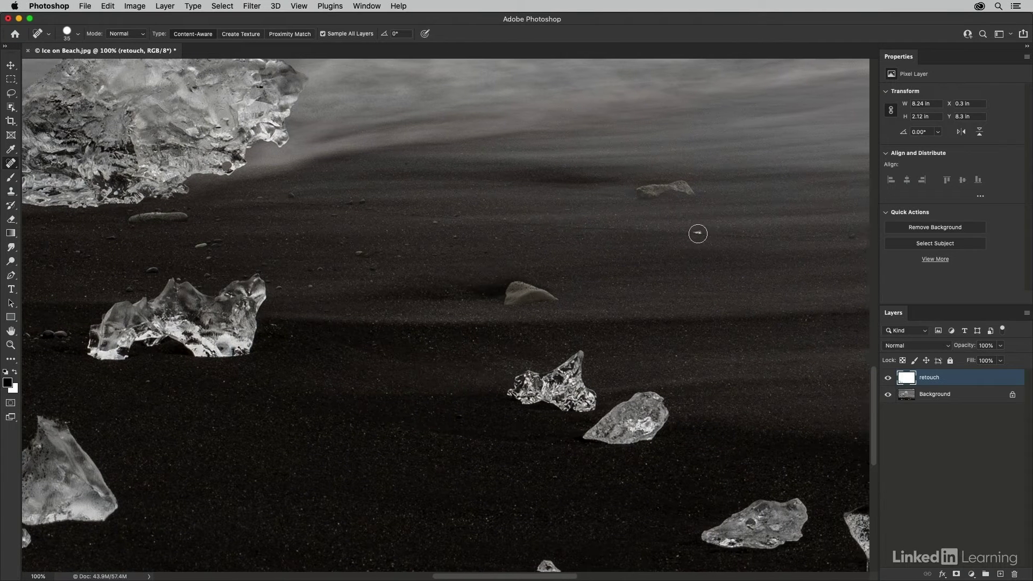
{"action": "left_click_drag", "start_coordinate": [693, 233], "coordinate": [697, 236]}
{"action": "scroll", "coordinate": [761, 358], "scroll_direction": "right", "scroll_amount": 6}
{"action": "scroll", "coordinate": [760, 357], "scroll_direction": "down", "scroll_amount": 4}
{"action": "mouse_move", "coordinate": [369, 469]}
{"action": "left_mouse_down"}
{"action": "mouse_move", "coordinate": [383, 480]}
{"action": "mouse_move", "coordinate": [371, 481]}
{"action": "mouse_move", "coordinate": [396, 482]}
{"action": "mouse_move", "coordinate": [374, 479]}
{"action": "left_mouse_up"}
{"action": "scroll", "coordinate": [572, 423], "scroll_direction": "right", "scroll_amount": 15}
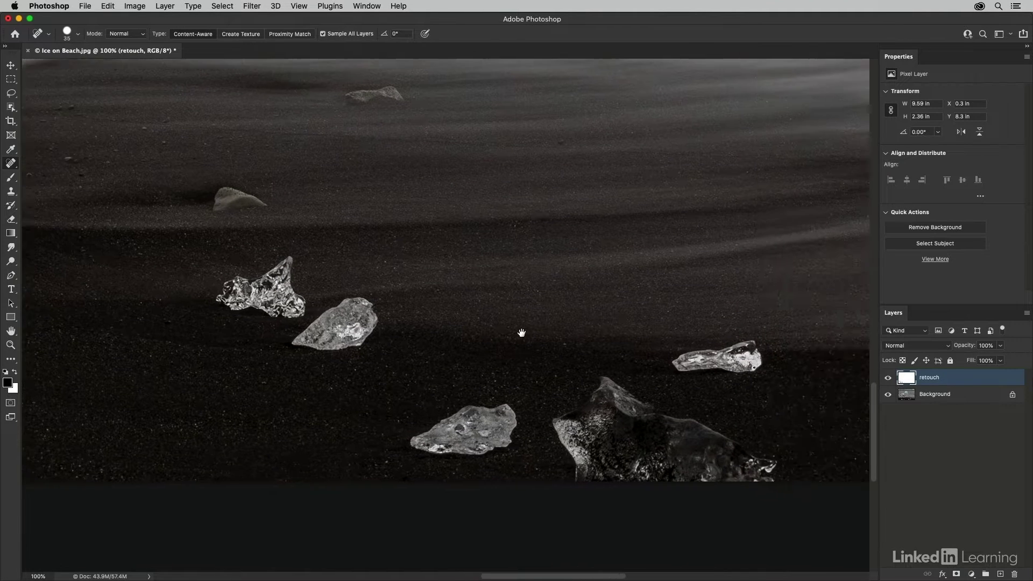
{"action": "scroll", "coordinate": [521, 332], "scroll_direction": "up", "scroll_amount": 2}
{"action": "left_click_drag", "start_coordinate": [691, 327], "coordinate": [703, 328]}
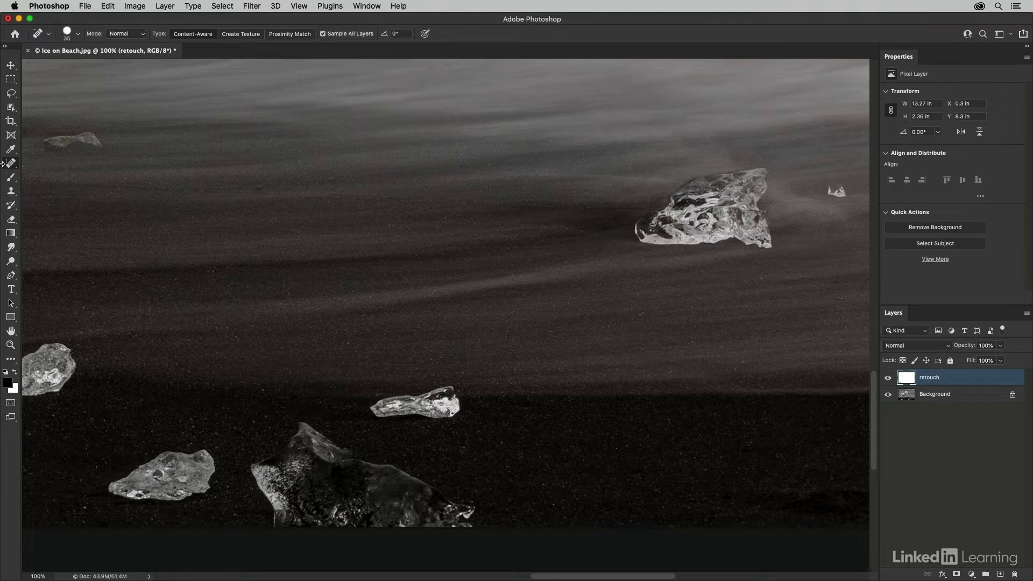
Choose the Healing Brush Tool, sampling All Layers with Aligned turned off.
{"action": "right_click", "coordinate": [14, 167]}
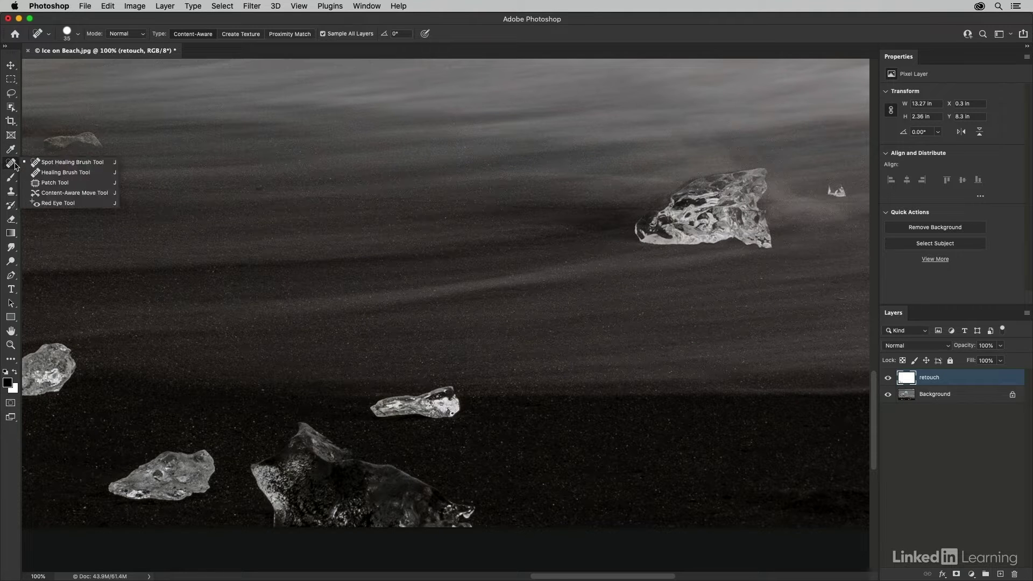
{"action": "left_click", "coordinate": [60, 173]}
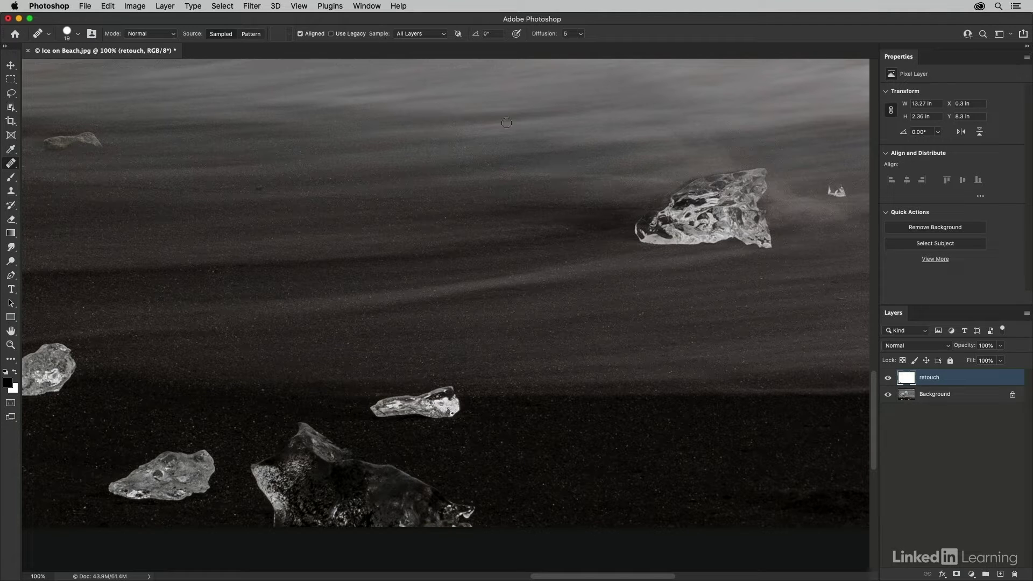
{"action": "left_click", "coordinate": [428, 37]}
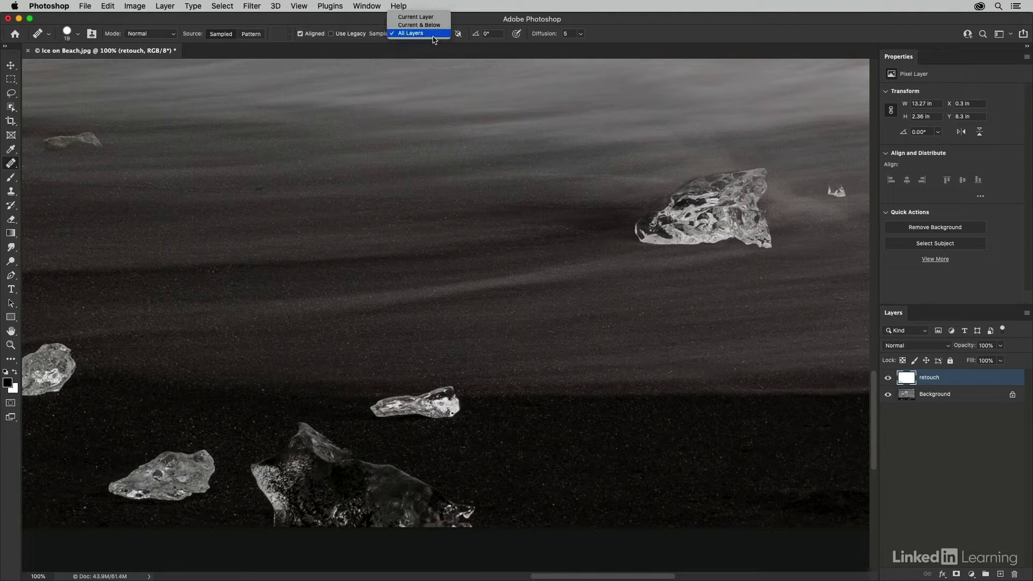
{"action": "left_click", "coordinate": [440, 35]}
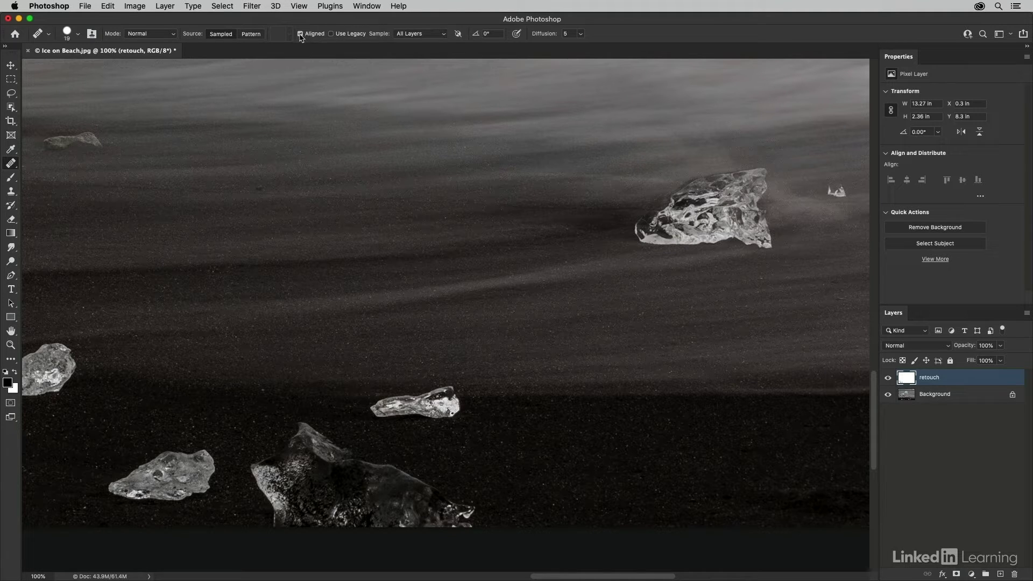
Sample clean water beside the tiny ice fragment right of the wet-sand ice chunk and heal the fragment away.
{"action": "left_click_drag", "start_coordinate": [725, 274], "coordinate": [396, 299]}
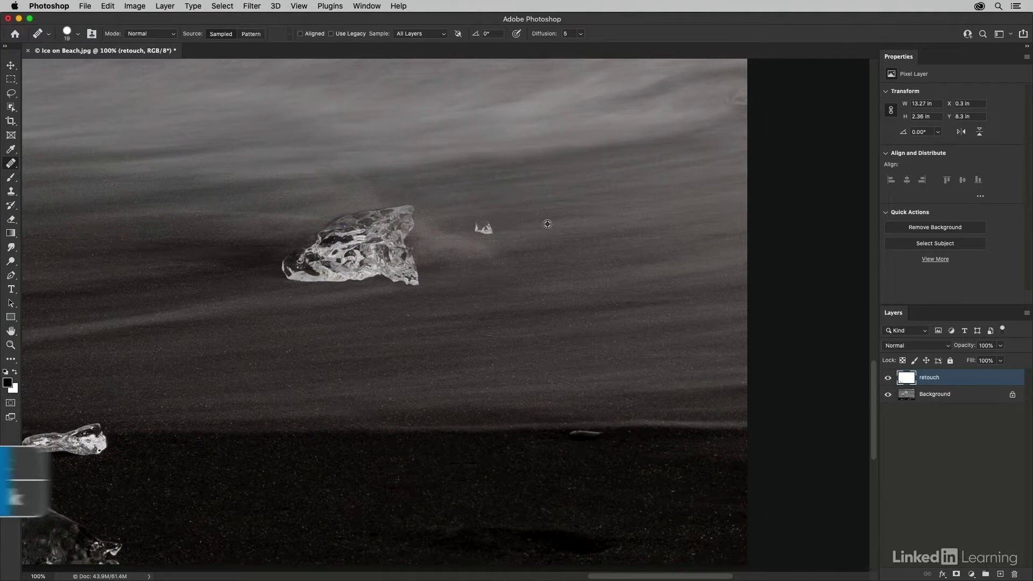
{"action": "left_click", "coordinate": [529, 223], "text": "alt"}
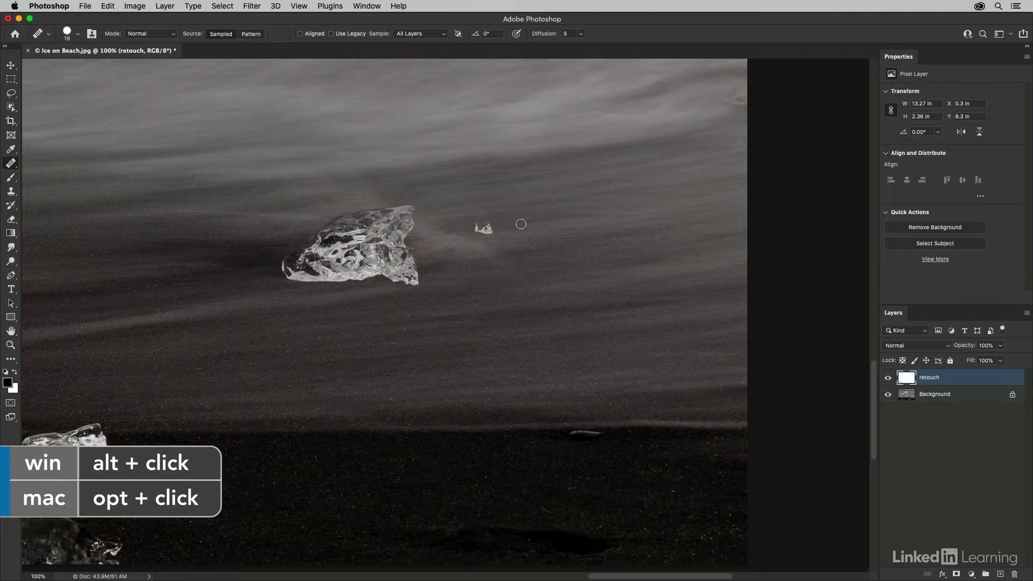
{"action": "mouse_move", "coordinate": [495, 231]}
{"action": "left_mouse_down"}
{"action": "mouse_move", "coordinate": [480, 230]}
{"action": "mouse_move", "coordinate": [513, 231]}
{"action": "left_mouse_up"}
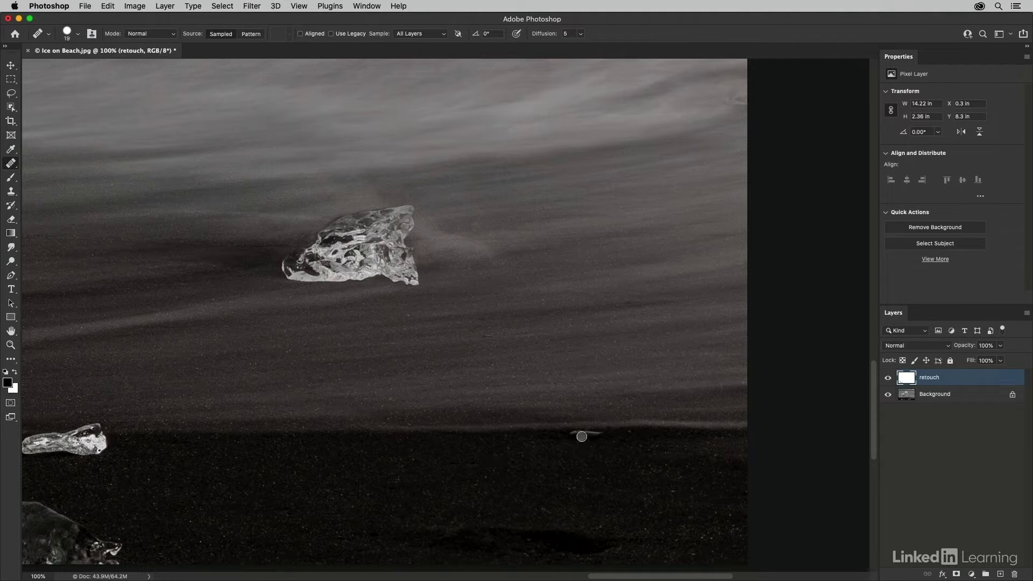
Heal away the thin shard on the edge of the dark sand, undoing the first stroke and repainting it.
{"action": "mouse_move", "coordinate": [553, 438]}
{"action": "left_mouse_down"}
{"action": "mouse_move", "coordinate": [604, 435]}
{"action": "mouse_move", "coordinate": [556, 438]}
{"action": "mouse_move", "coordinate": [592, 438]}
{"action": "mouse_move", "coordinate": [557, 440]}
{"action": "mouse_move", "coordinate": [592, 443]}
{"action": "mouse_move", "coordinate": [565, 444]}
{"action": "left_mouse_up"}
{"action": "key", "text": "super+z"}
{"action": "mouse_move", "coordinate": [610, 436]}
{"action": "left_mouse_down"}
{"action": "mouse_move", "coordinate": [555, 436]}
{"action": "mouse_move", "coordinate": [581, 438]}
{"action": "left_mouse_up"}
With Aligned turned on, heal away the small ice piece and stray pebbles on the sand below the large iceberg.
{"action": "left_click_drag", "start_coordinate": [312, 431], "coordinate": [870, 370]}
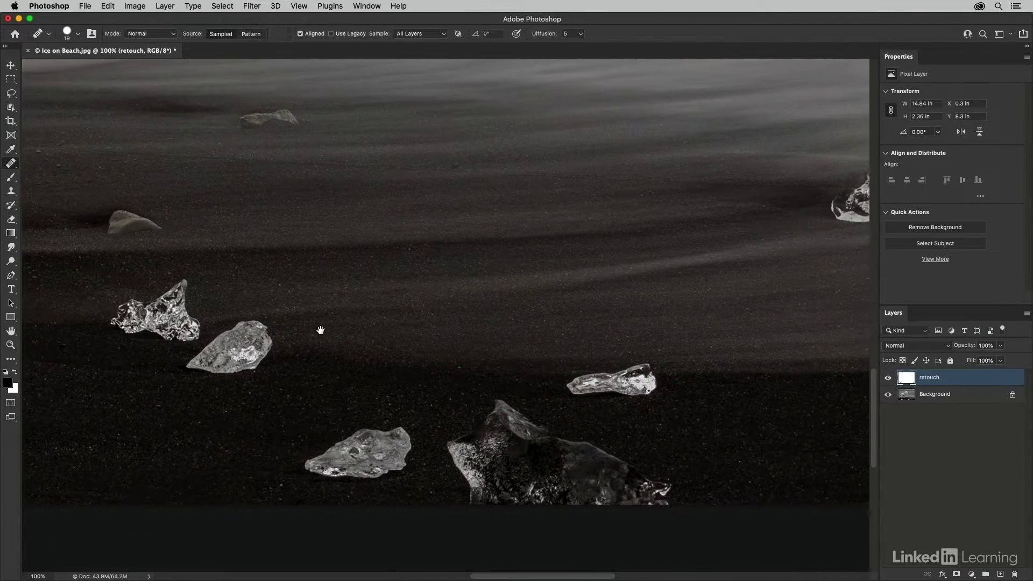
{"action": "left_click_drag", "start_coordinate": [318, 330], "coordinate": [724, 387]}
{"action": "left_click_drag", "start_coordinate": [338, 429], "coordinate": [583, 421]}
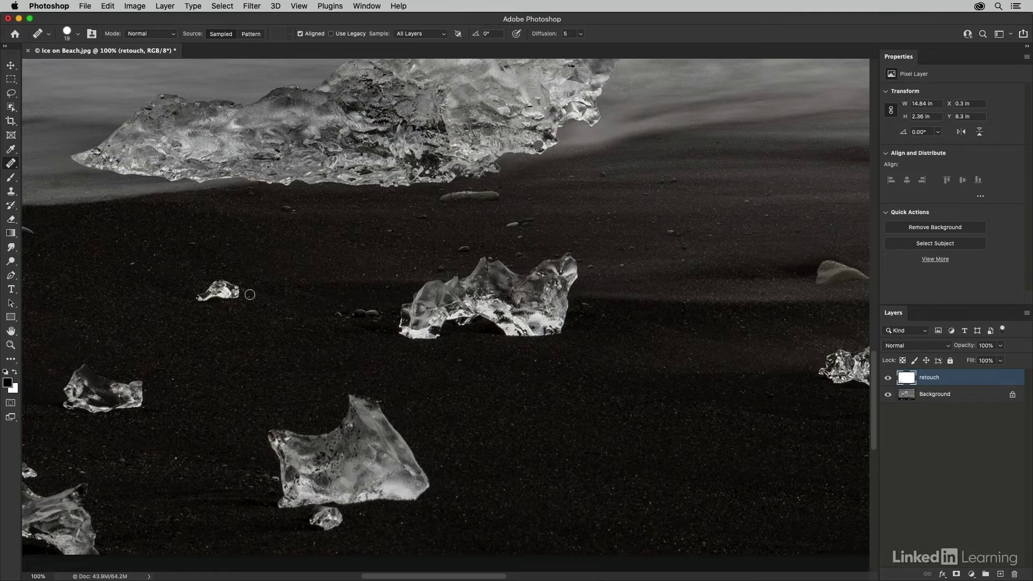
{"action": "mouse_move", "coordinate": [239, 289]}
{"action": "left_mouse_down"}
{"action": "mouse_move", "coordinate": [222, 302]}
{"action": "mouse_move", "coordinate": [228, 289]}
{"action": "mouse_move", "coordinate": [215, 286]}
{"action": "mouse_move", "coordinate": [215, 296]}
{"action": "mouse_move", "coordinate": [192, 299]}
{"action": "mouse_move", "coordinate": [223, 281]}
{"action": "mouse_move", "coordinate": [248, 291]}
{"action": "mouse_move", "coordinate": [230, 288]}
{"action": "left_mouse_up"}
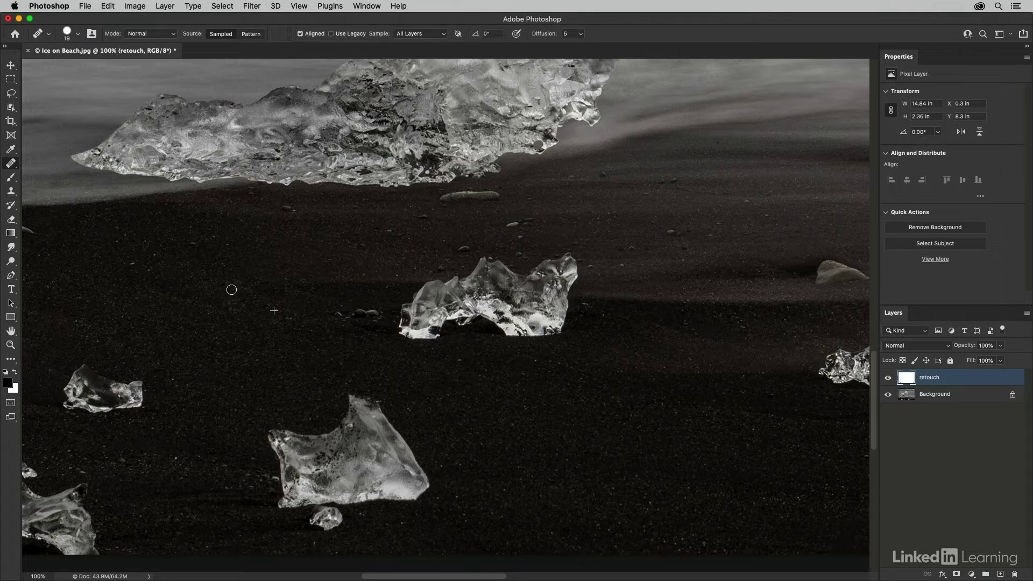
{"action": "left_click_drag", "start_coordinate": [286, 209], "coordinate": [296, 211]}
{"action": "left_click_drag", "start_coordinate": [418, 218], "coordinate": [417, 219]}
{"action": "left_click_drag", "start_coordinate": [614, 174], "coordinate": [616, 175]}
Choose the Patch Tool with the Patch mode set to Content-Aware.
{"action": "right_click", "coordinate": [11, 163]}
{"action": "left_click", "coordinate": [48, 181]}
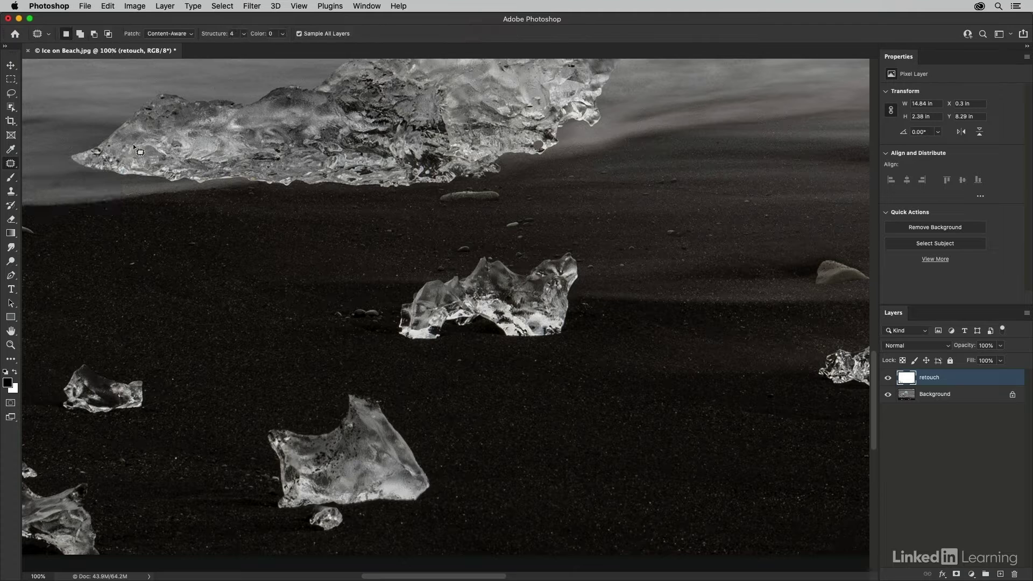
{"action": "left_click", "coordinate": [176, 35]}
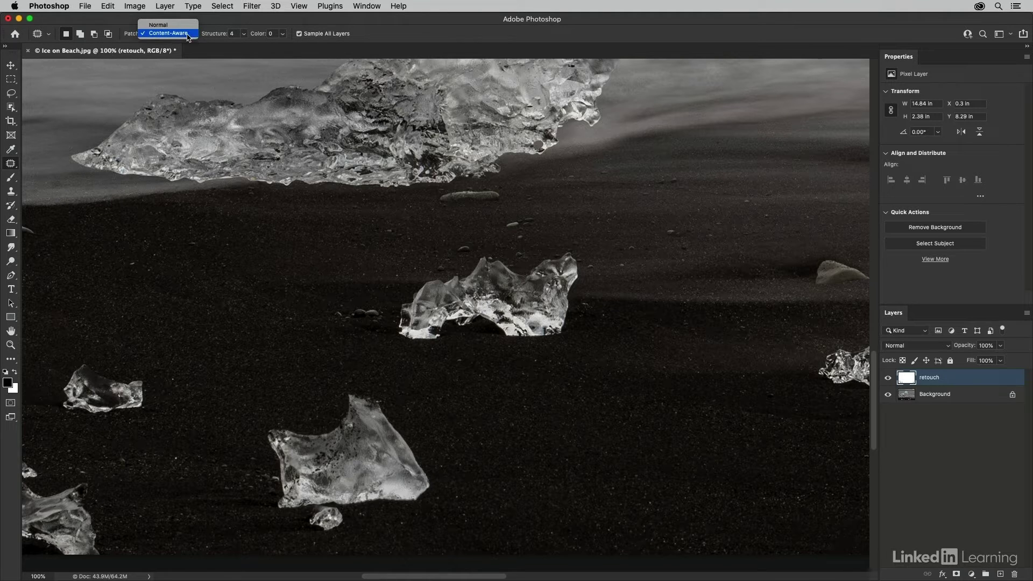
{"action": "left_click", "coordinate": [183, 35]}
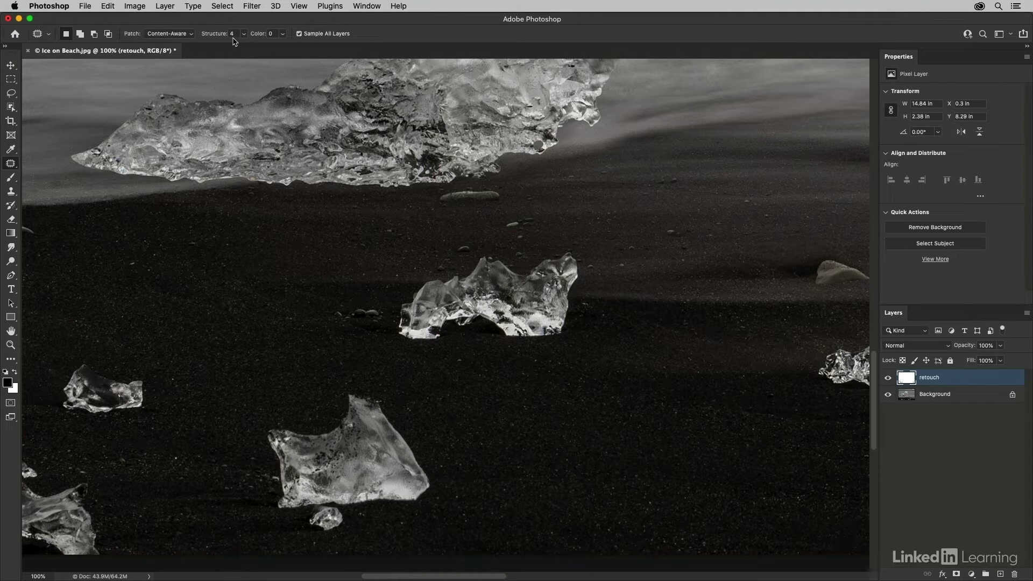
Patch the upper ice fragment at the image's left edge with clean water from beside the iceberg.
{"action": "left_click_drag", "start_coordinate": [203, 286], "coordinate": [726, 365]}
{"action": "left_click_drag", "start_coordinate": [415, 194], "coordinate": [402, 485]}
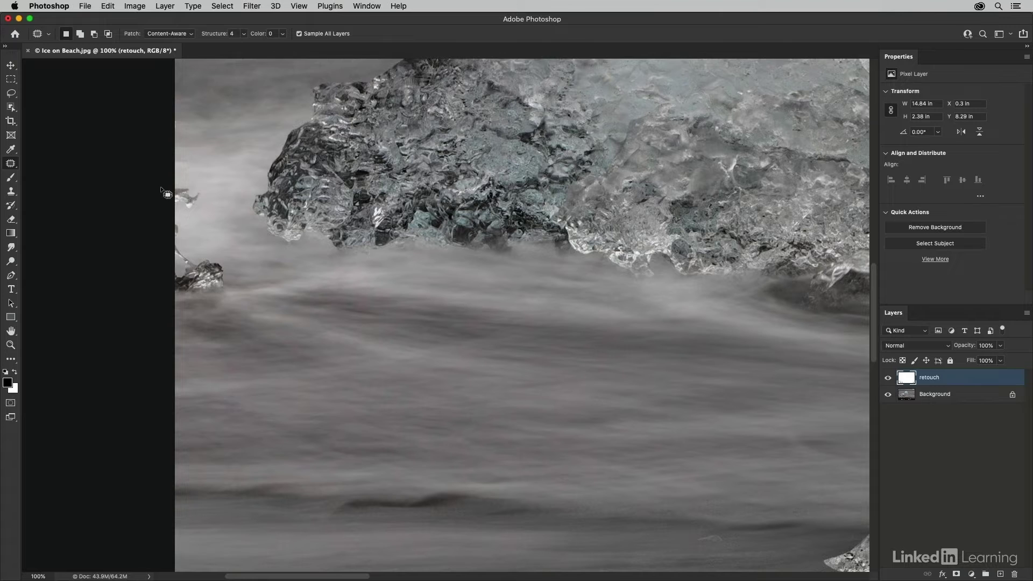
{"action": "mouse_move", "coordinate": [185, 184]}
{"action": "left_mouse_down"}
{"action": "mouse_move", "coordinate": [209, 195]}
{"action": "mouse_move", "coordinate": [196, 213]}
{"action": "mouse_move", "coordinate": [179, 201]}
{"action": "left_mouse_up"}
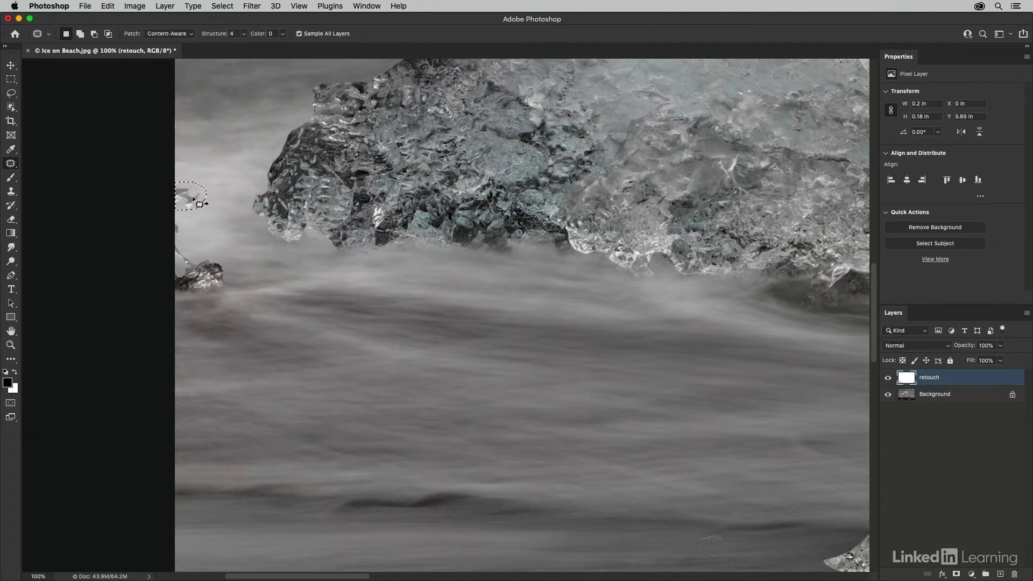
{"action": "left_click_drag", "start_coordinate": [189, 203], "coordinate": [237, 235]}
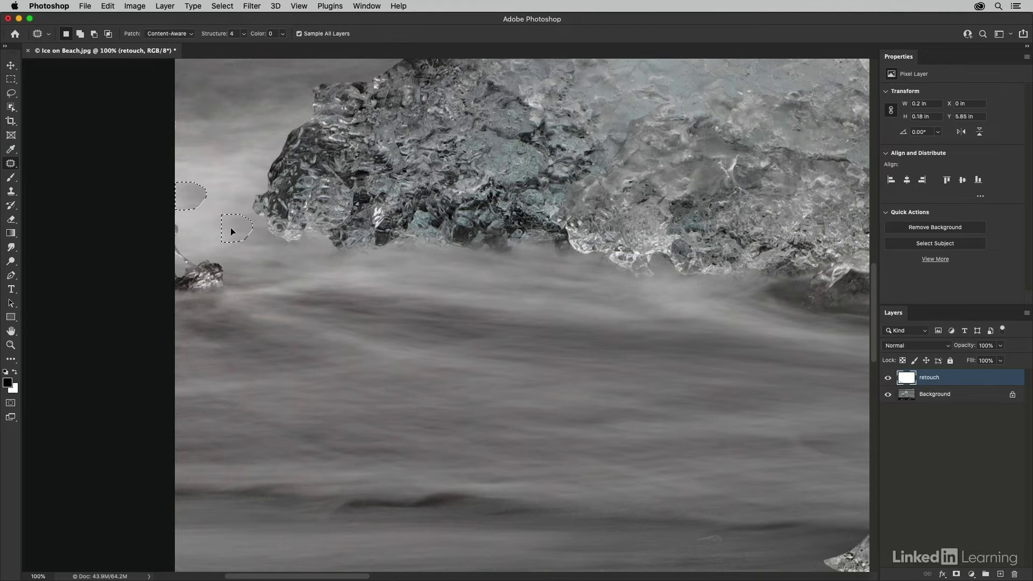
Patch out the thin strip and the dark ice piece below it at the image's left edge using nearby water.
{"action": "mouse_move", "coordinate": [175, 217]}
{"action": "left_mouse_down"}
{"action": "mouse_move", "coordinate": [176, 243]}
{"action": "mouse_move", "coordinate": [179, 220]}
{"action": "left_mouse_up"}
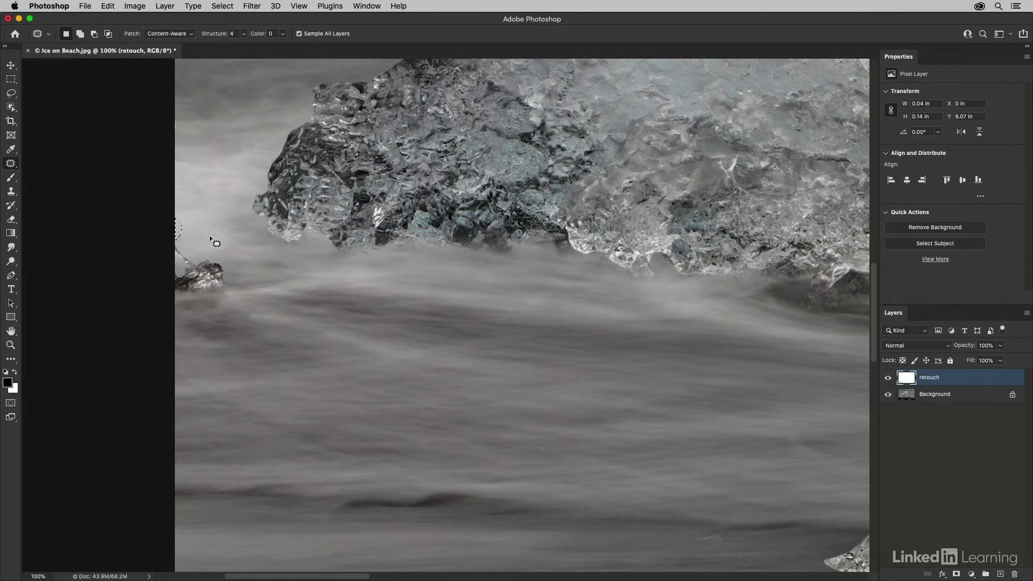
{"action": "left_click", "coordinate": [186, 247]}
{"action": "mouse_move", "coordinate": [221, 261]}
{"action": "left_mouse_down"}
{"action": "mouse_move", "coordinate": [228, 291]}
{"action": "mouse_move", "coordinate": [169, 298]}
{"action": "mouse_move", "coordinate": [161, 249]}
{"action": "left_mouse_up"}
{"action": "left_click_drag", "start_coordinate": [205, 278], "coordinate": [279, 300]}
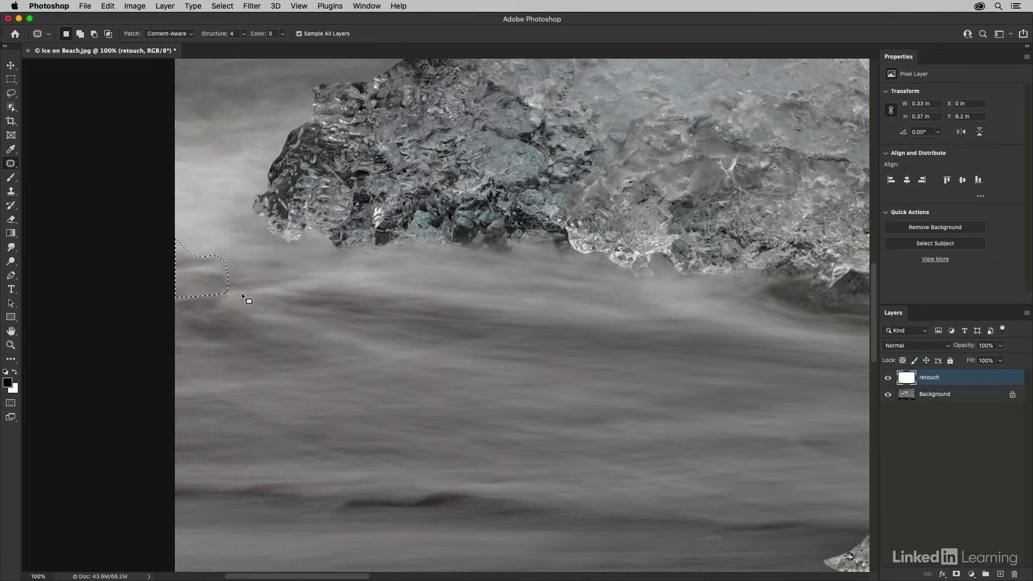
Set the patch's Structure to 1 and hide the selection outline.
{"action": "left_click", "coordinate": [244, 33]}
{"action": "left_click_drag", "start_coordinate": [243, 47], "coordinate": [207, 55]}
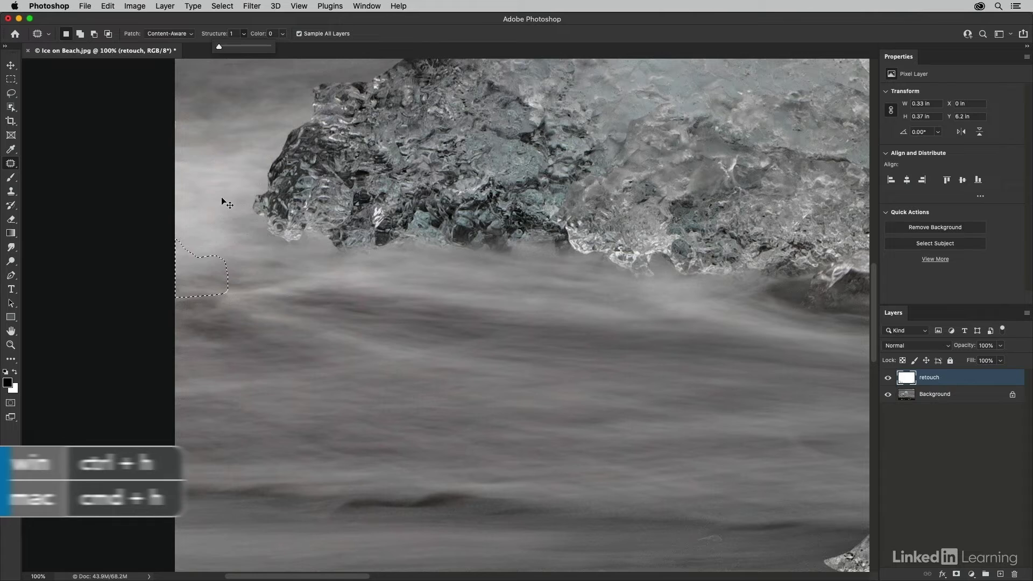
{"action": "key", "text": "super+h"}
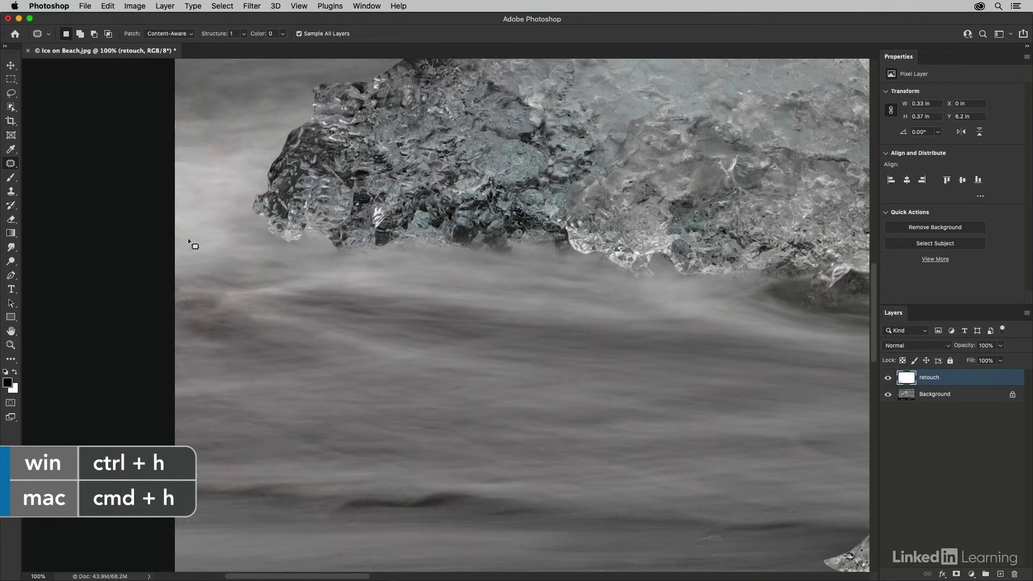
Try out the Structure and Color adaptation settings on the active patch.
{"action": "left_click", "coordinate": [244, 34]}
{"action": "mouse_move", "coordinate": [243, 47]}
{"action": "left_mouse_down"}
{"action": "mouse_move", "coordinate": [296, 49]}
{"action": "mouse_move", "coordinate": [243, 48]}
{"action": "left_mouse_up"}
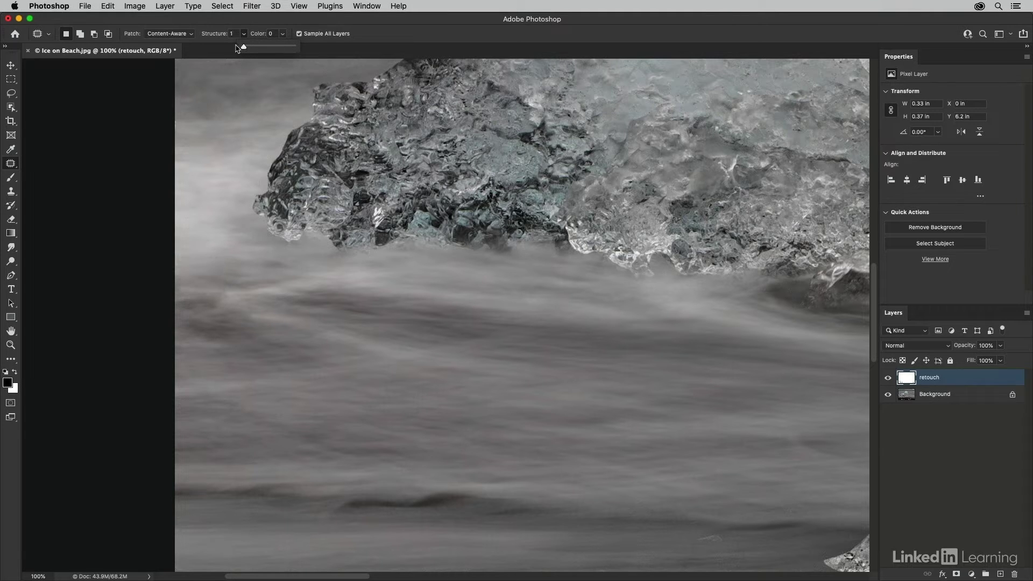
{"action": "left_click", "coordinate": [264, 30]}
{"action": "left_click", "coordinate": [282, 34]}
{"action": "mouse_move", "coordinate": [280, 51]}
{"action": "left_mouse_down"}
{"action": "mouse_move", "coordinate": [338, 53]}
{"action": "mouse_move", "coordinate": [285, 39]}
{"action": "left_mouse_up"}
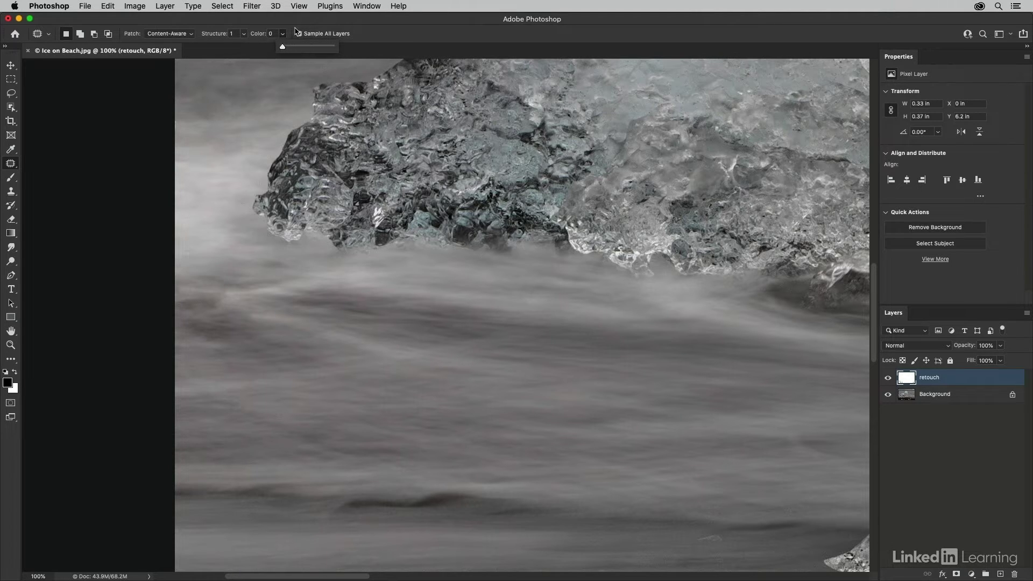
{"action": "left_click", "coordinate": [297, 33]}
Patch out the ice fragment at the beach's left edge and the small one below the large ice chunk, clearing each selection.
{"action": "mouse_move", "coordinate": [218, 295]}
{"action": "left_mouse_down"}
{"action": "mouse_move", "coordinate": [177, 275]}
{"action": "mouse_move", "coordinate": [228, 272]}
{"action": "mouse_move", "coordinate": [223, 299]}
{"action": "left_mouse_up"}
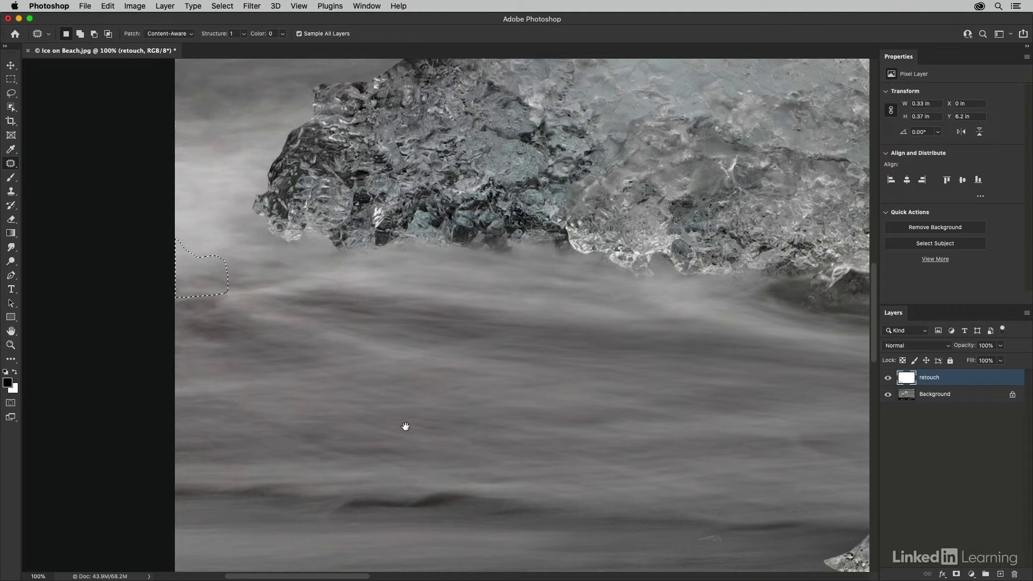
{"action": "left_click_drag", "start_coordinate": [410, 422], "coordinate": [443, 217]}
{"action": "mouse_move", "coordinate": [187, 343]}
{"action": "left_mouse_down"}
{"action": "mouse_move", "coordinate": [156, 369]}
{"action": "mouse_move", "coordinate": [162, 383]}
{"action": "mouse_move", "coordinate": [207, 378]}
{"action": "mouse_move", "coordinate": [197, 345]}
{"action": "mouse_move", "coordinate": [188, 351]}
{"action": "mouse_move", "coordinate": [194, 313]}
{"action": "left_mouse_up"}
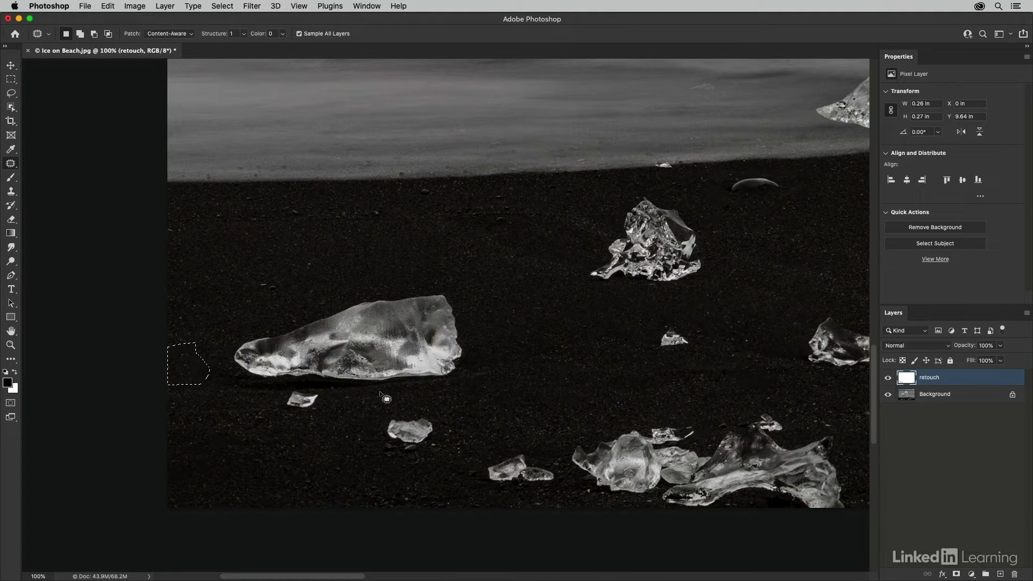
{"action": "key", "text": "cmd+d"}
{"action": "mouse_move", "coordinate": [304, 394]}
{"action": "left_mouse_down"}
{"action": "mouse_move", "coordinate": [285, 394]}
{"action": "mouse_move", "coordinate": [309, 410]}
{"action": "mouse_move", "coordinate": [323, 396]}
{"action": "mouse_move", "coordinate": [306, 393]}
{"action": "mouse_move", "coordinate": [288, 417]}
{"action": "mouse_move", "coordinate": [322, 408]}
{"action": "mouse_move", "coordinate": [308, 411]}
{"action": "left_mouse_up"}
{"action": "key", "text": "super+d"}
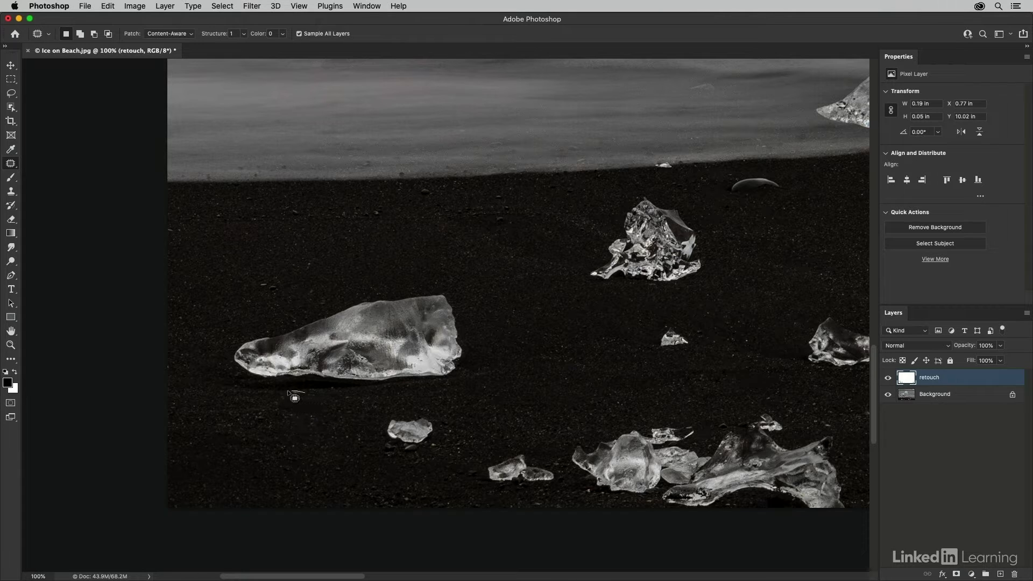
Patch out the small debris below the large ice chunk and the fragment above the ice cluster, clearing each selection.
{"action": "left_click_drag", "start_coordinate": [311, 401], "coordinate": [297, 399]}
{"action": "key", "text": "super+d"}
{"action": "mouse_move", "coordinate": [312, 397]}
{"action": "left_mouse_down"}
{"action": "mouse_move", "coordinate": [269, 403]}
{"action": "mouse_move", "coordinate": [330, 420]}
{"action": "mouse_move", "coordinate": [350, 399]}
{"action": "mouse_move", "coordinate": [376, 414]}
{"action": "mouse_move", "coordinate": [379, 438]}
{"action": "left_mouse_up"}
{"action": "key", "text": "ctrl+d"}
{"action": "mouse_move", "coordinate": [665, 422]}
{"action": "left_mouse_down"}
{"action": "mouse_move", "coordinate": [644, 440]}
{"action": "mouse_move", "coordinate": [690, 445]}
{"action": "mouse_move", "coordinate": [701, 430]}
{"action": "mouse_move", "coordinate": [678, 423]}
{"action": "mouse_move", "coordinate": [654, 434]}
{"action": "mouse_move", "coordinate": [614, 419]}
{"action": "left_mouse_up"}
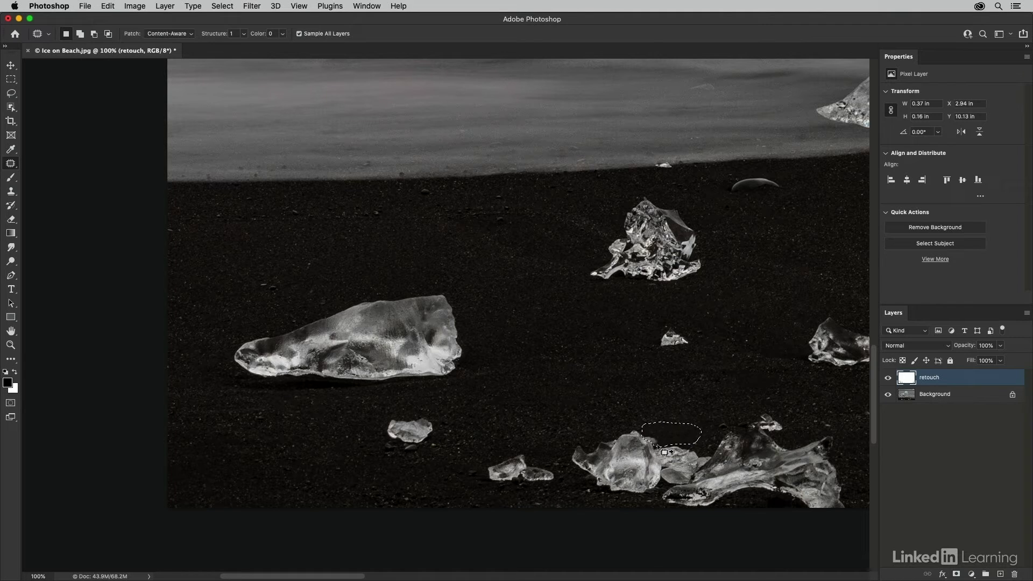
{"action": "key", "text": "super+d"}
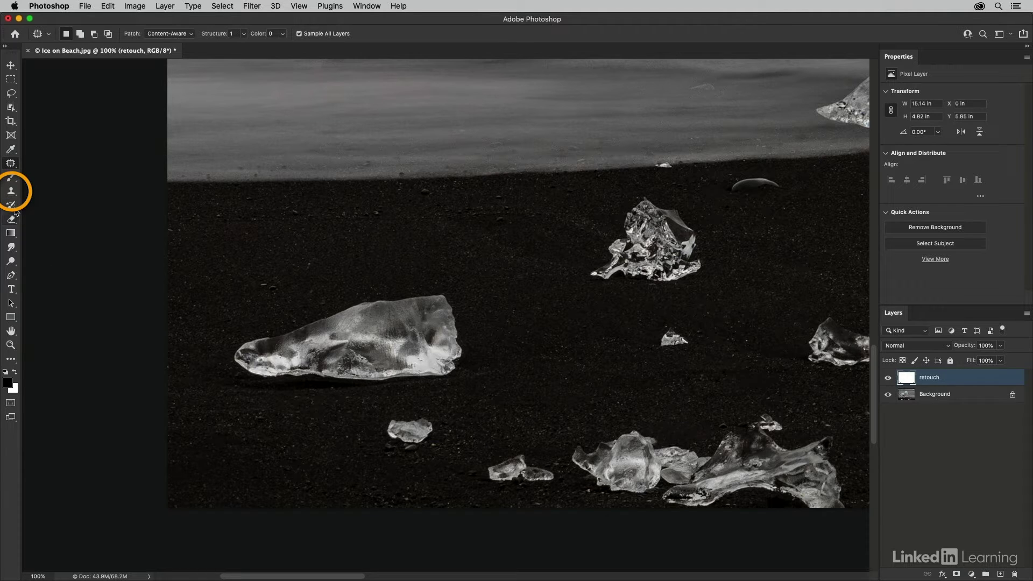
With the Clone Stamp, sample clean beach sand and paint out the two small ice pieces beside the large ice cluster.
{"action": "left_click", "coordinate": [11, 193]}
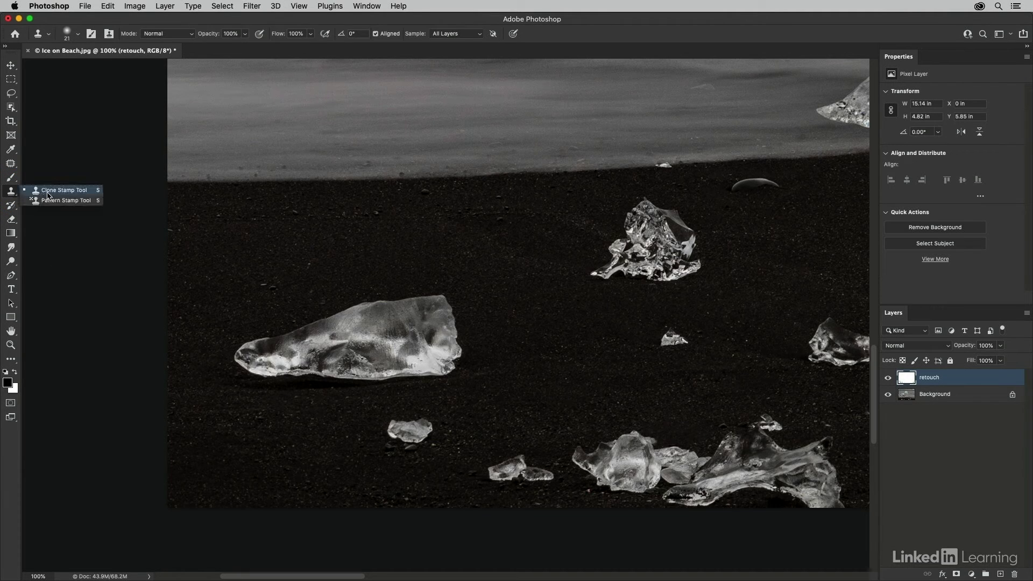
{"action": "left_click", "coordinate": [48, 192]}
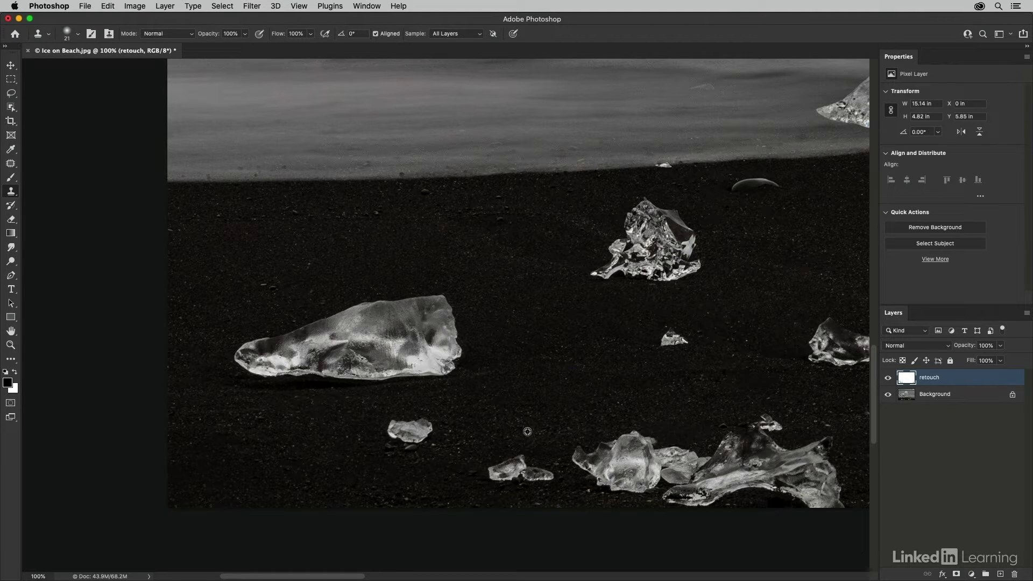
{"action": "left_click", "coordinate": [554, 428], "text": "alt"}
{"action": "left_click_drag", "start_coordinate": [530, 456], "coordinate": [502, 464]}
{"action": "left_click_drag", "start_coordinate": [498, 472], "coordinate": [545, 477]}
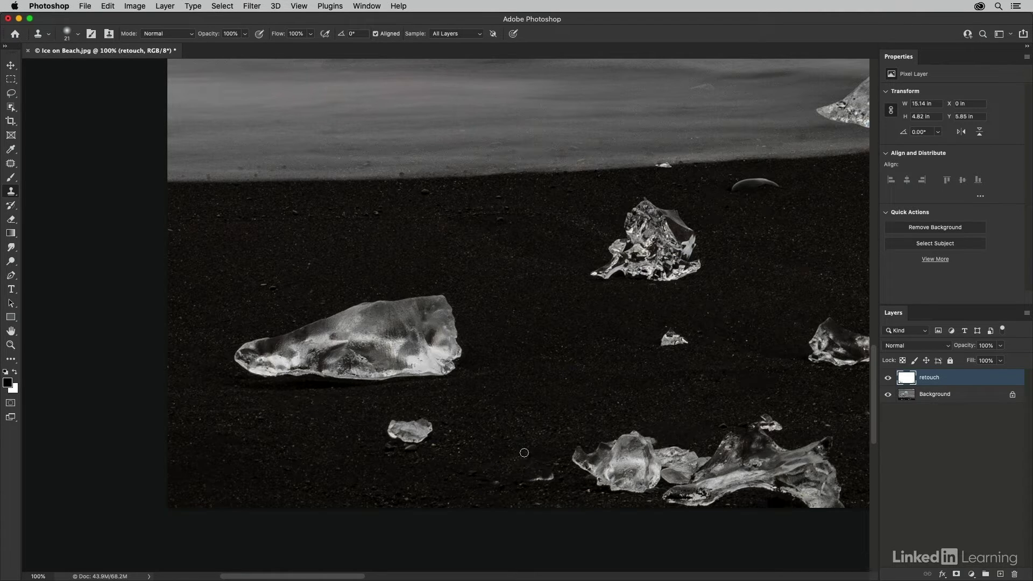
{"action": "left_click_drag", "start_coordinate": [556, 478], "coordinate": [479, 483]}
Clone away the small fragments along the upper edge of the ice cluster using sand sampled nearby.
{"action": "mouse_move", "coordinate": [657, 444]}
{"action": "left_mouse_down"}
{"action": "mouse_move", "coordinate": [630, 430]}
{"action": "mouse_move", "coordinate": [657, 437]}
{"action": "left_mouse_up"}
{"action": "left_click", "coordinate": [796, 410], "text": "alt"}
{"action": "mouse_move", "coordinate": [775, 417]}
{"action": "left_mouse_down"}
{"action": "mouse_move", "coordinate": [763, 417]}
{"action": "mouse_move", "coordinate": [777, 428]}
{"action": "mouse_move", "coordinate": [738, 424]}
{"action": "left_mouse_up"}
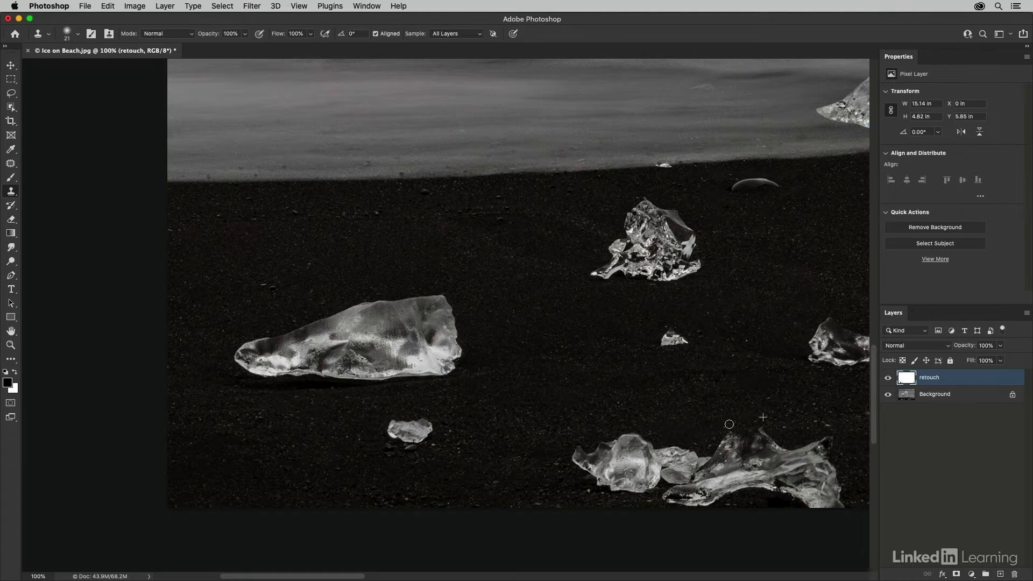
Clone out the small ice piece touching the base of the triangular ice chunk at the photo's lower edge.
{"action": "left_click_drag", "start_coordinate": [756, 376], "coordinate": [214, 409]}
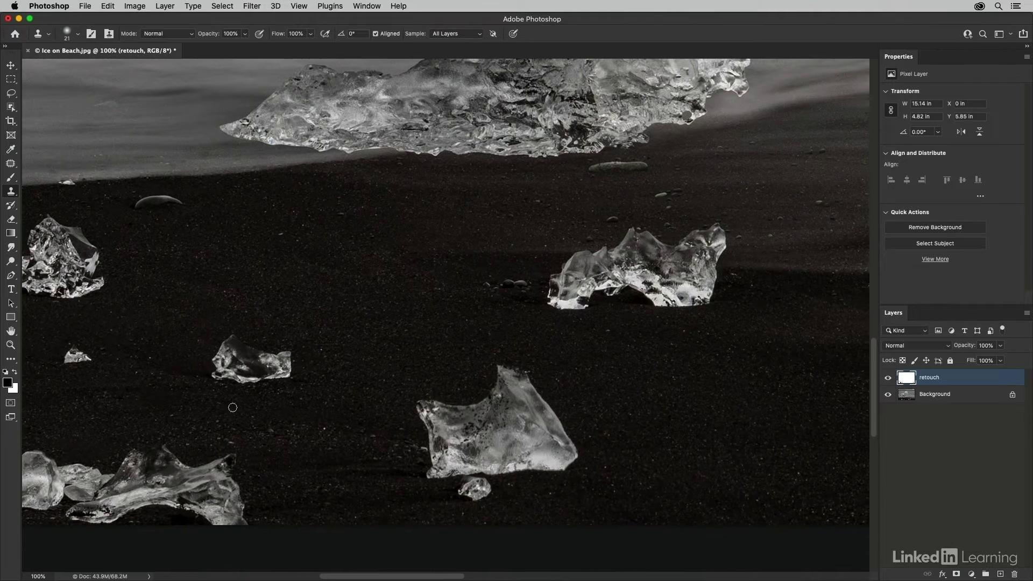
{"action": "mouse_move", "coordinate": [483, 501]}
{"action": "left_mouse_down"}
{"action": "mouse_move", "coordinate": [473, 494]}
{"action": "mouse_move", "coordinate": [489, 481]}
{"action": "mouse_move", "coordinate": [442, 501]}
{"action": "mouse_move", "coordinate": [474, 485]}
{"action": "mouse_move", "coordinate": [465, 480]}
{"action": "left_mouse_up"}
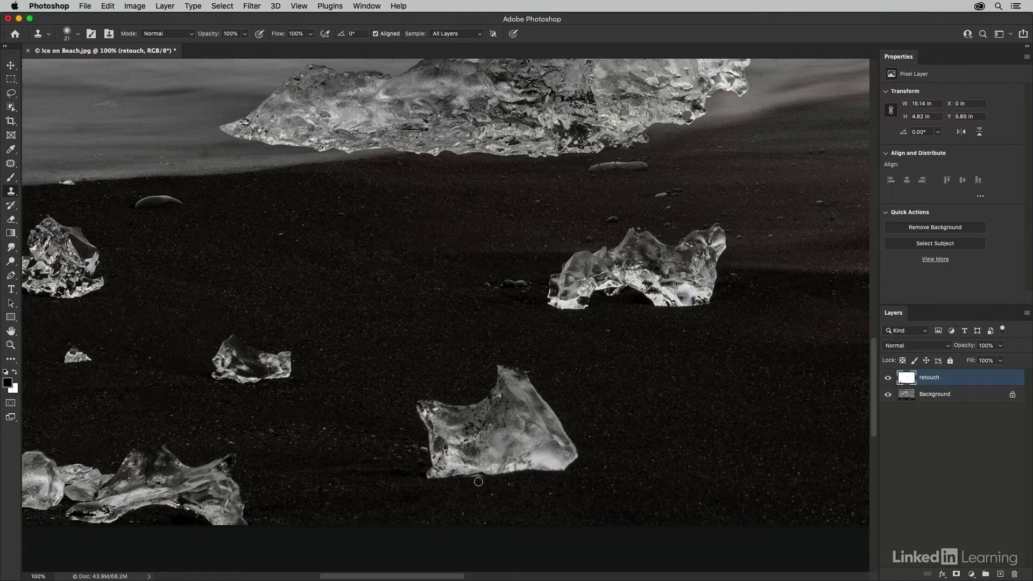
{"action": "left_click_drag", "start_coordinate": [481, 479], "coordinate": [460, 481]}
Clone sand sampled nearby over the dark hollow in the beach at the photo's lower-right corner.
{"action": "left_click_drag", "start_coordinate": [825, 419], "coordinate": [411, 403]}
{"action": "left_click_drag", "start_coordinate": [623, 394], "coordinate": [306, 397]}
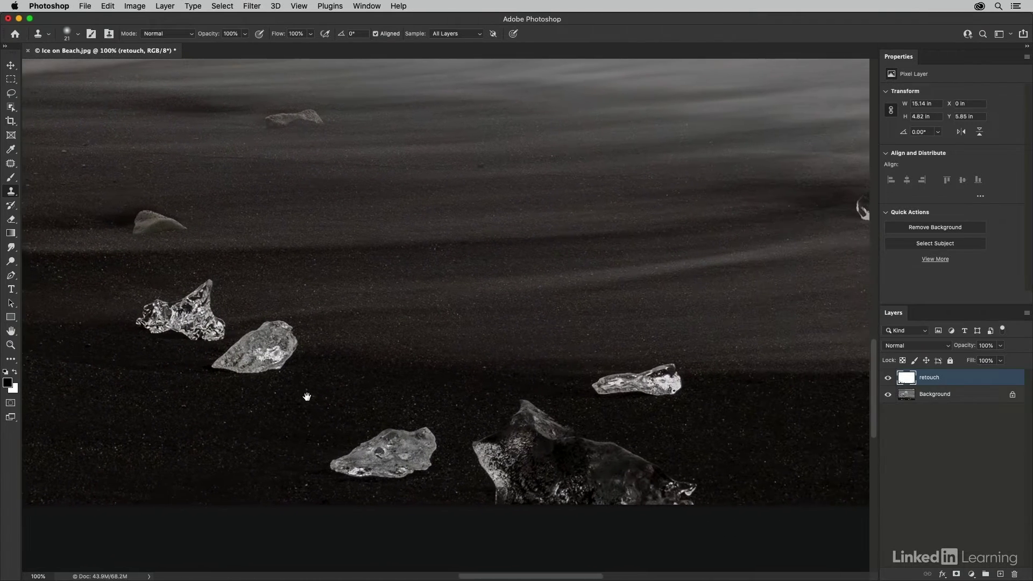
{"action": "left_click_drag", "start_coordinate": [619, 398], "coordinate": [92, 387]}
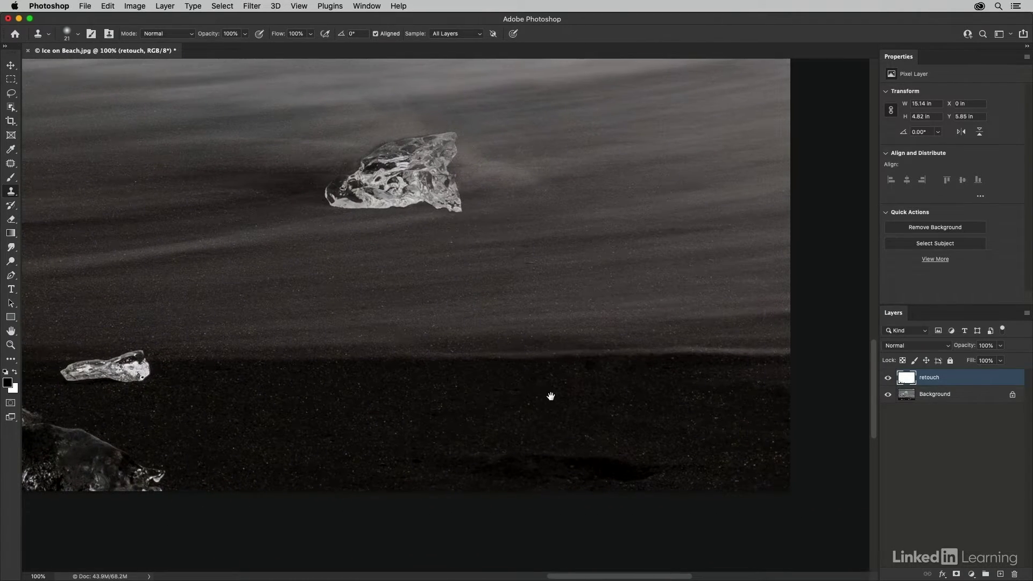
{"action": "mouse_move", "coordinate": [575, 417]}
{"action": "left_mouse_down"}
{"action": "mouse_move", "coordinate": [428, 417]}
{"action": "mouse_move", "coordinate": [514, 389]}
{"action": "mouse_move", "coordinate": [486, 392]}
{"action": "mouse_move", "coordinate": [520, 398]}
{"action": "left_mouse_up"}
{"action": "left_click", "coordinate": [680, 422], "text": "alt"}
{"action": "mouse_move", "coordinate": [661, 459]}
{"action": "left_mouse_down"}
{"action": "mouse_move", "coordinate": [617, 470]}
{"action": "mouse_move", "coordinate": [634, 475]}
{"action": "mouse_move", "coordinate": [623, 481]}
{"action": "mouse_move", "coordinate": [703, 466]}
{"action": "mouse_move", "coordinate": [568, 459]}
{"action": "mouse_move", "coordinate": [602, 464]}
{"action": "mouse_move", "coordinate": [556, 479]}
{"action": "mouse_move", "coordinate": [614, 485]}
{"action": "mouse_move", "coordinate": [585, 487]}
{"action": "mouse_move", "coordinate": [506, 487]}
{"action": "mouse_move", "coordinate": [552, 469]}
{"action": "mouse_move", "coordinate": [501, 466]}
{"action": "mouse_move", "coordinate": [530, 458]}
{"action": "mouse_move", "coordinate": [444, 472]}
{"action": "mouse_move", "coordinate": [514, 485]}
{"action": "left_mouse_up"}
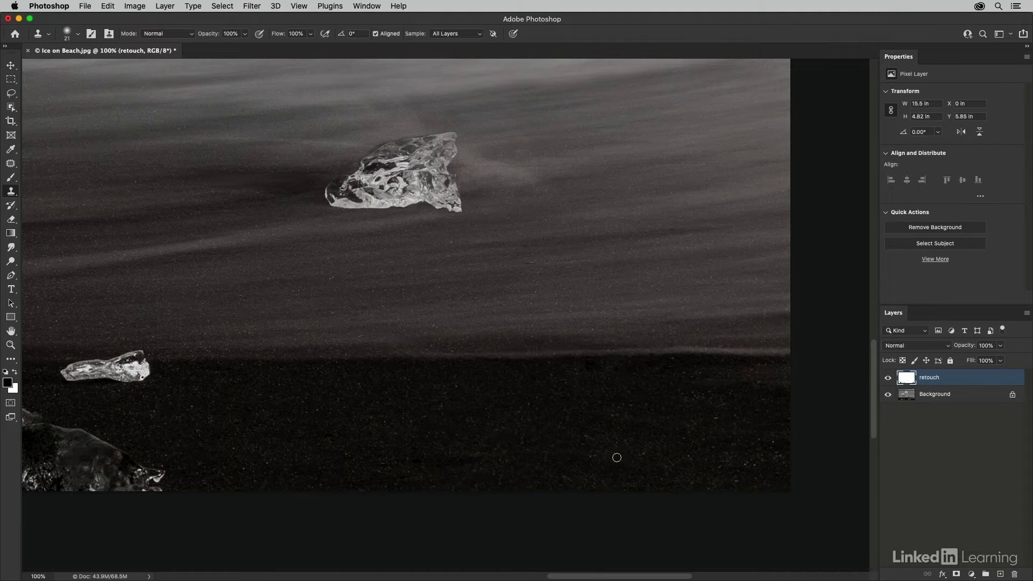
Clone over the remaining uneven patches in the lower-right sand and the dark spots along the waterline.
{"action": "mouse_move", "coordinate": [532, 441]}
{"action": "left_mouse_down"}
{"action": "mouse_move", "coordinate": [522, 439]}
{"action": "mouse_move", "coordinate": [531, 449]}
{"action": "mouse_move", "coordinate": [536, 441]}
{"action": "mouse_move", "coordinate": [492, 441]}
{"action": "mouse_move", "coordinate": [482, 454]}
{"action": "mouse_move", "coordinate": [438, 461]}
{"action": "mouse_move", "coordinate": [415, 450]}
{"action": "mouse_move", "coordinate": [413, 461]}
{"action": "mouse_move", "coordinate": [387, 465]}
{"action": "left_mouse_up"}
{"action": "left_click_drag", "start_coordinate": [325, 439], "coordinate": [329, 444]}
{"action": "left_click_drag", "start_coordinate": [530, 399], "coordinate": [566, 398]}
{"action": "left_click_drag", "start_coordinate": [568, 471], "coordinate": [572, 478]}
{"action": "left_click_drag", "start_coordinate": [639, 452], "coordinate": [632, 456]}
{"action": "mouse_move", "coordinate": [586, 371]}
{"action": "left_mouse_down"}
{"action": "mouse_move", "coordinate": [577, 365]}
{"action": "mouse_move", "coordinate": [654, 368]}
{"action": "left_mouse_up"}
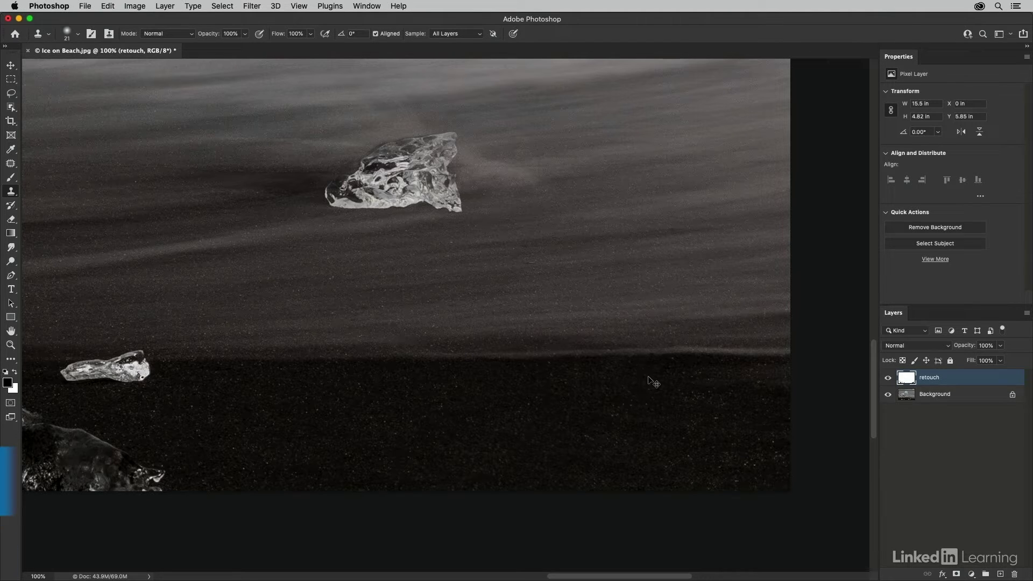
Fit the photo in the window and compare before and after by hiding and reshowing the retouch layer.
{"action": "key", "text": "super+0"}
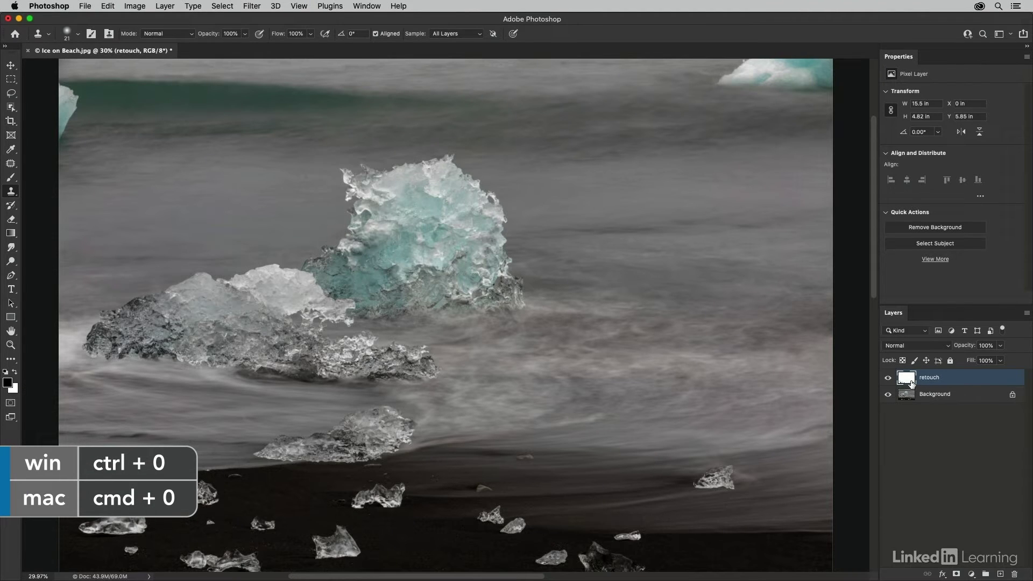
{"action": "left_click", "coordinate": [888, 378]}
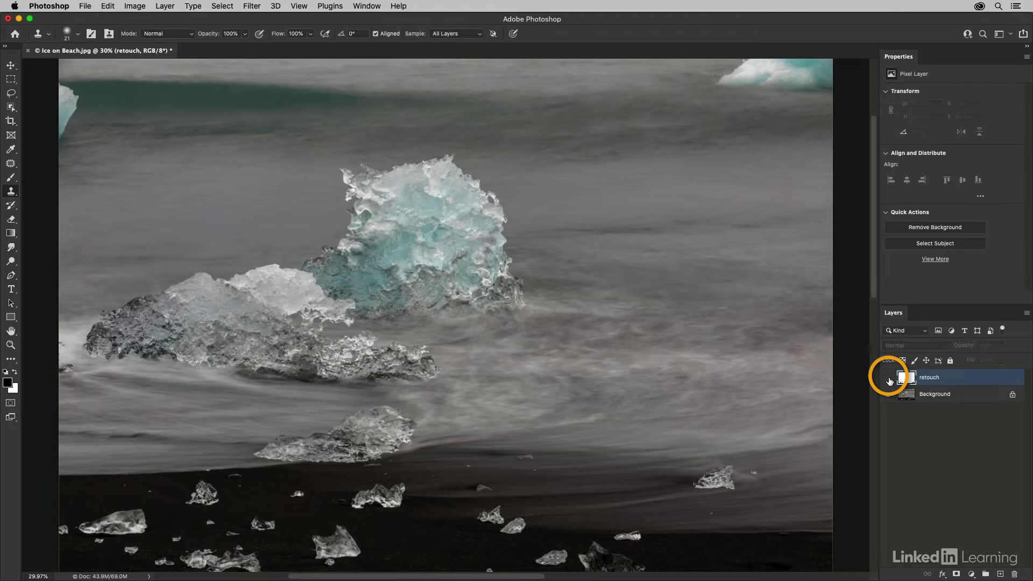
{"action": "left_click", "coordinate": [887, 379]}
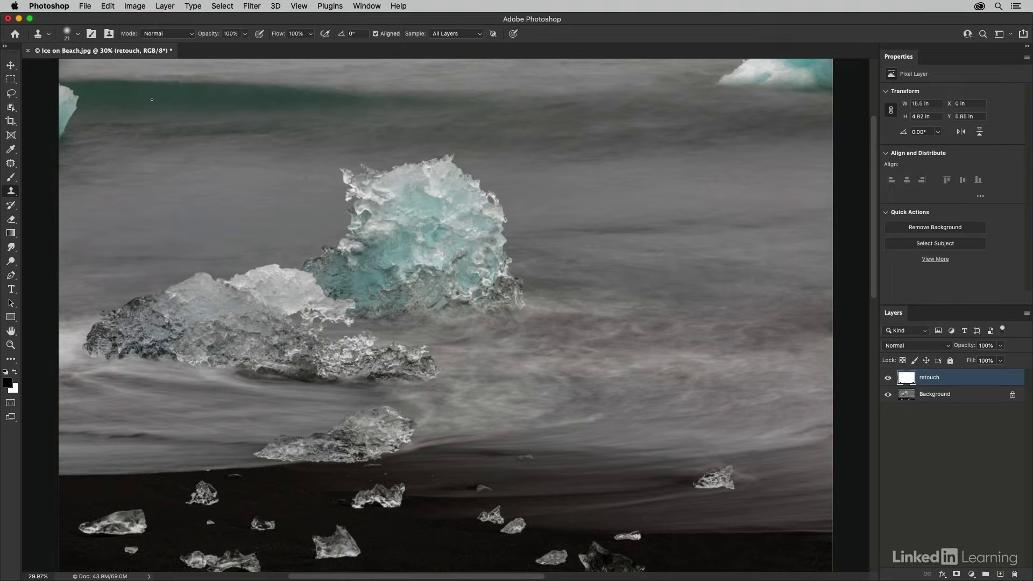
Save the retouched photo in Photoshop format as Ice on Beach_01.psd in the 11 Local Pixel Editing folder.
{"action": "left_click", "coordinate": [86, 7]}
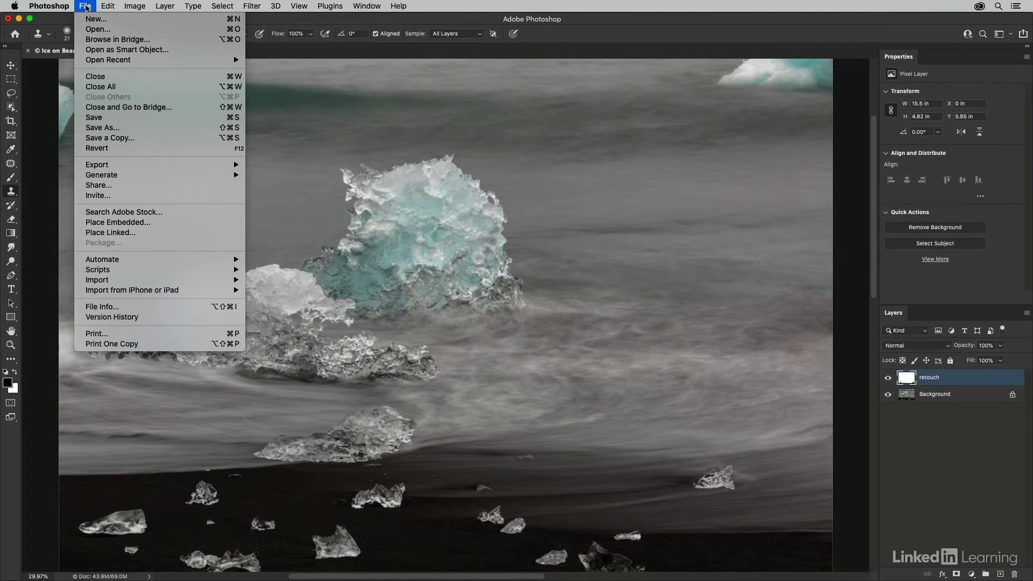
{"action": "left_click", "coordinate": [104, 131]}
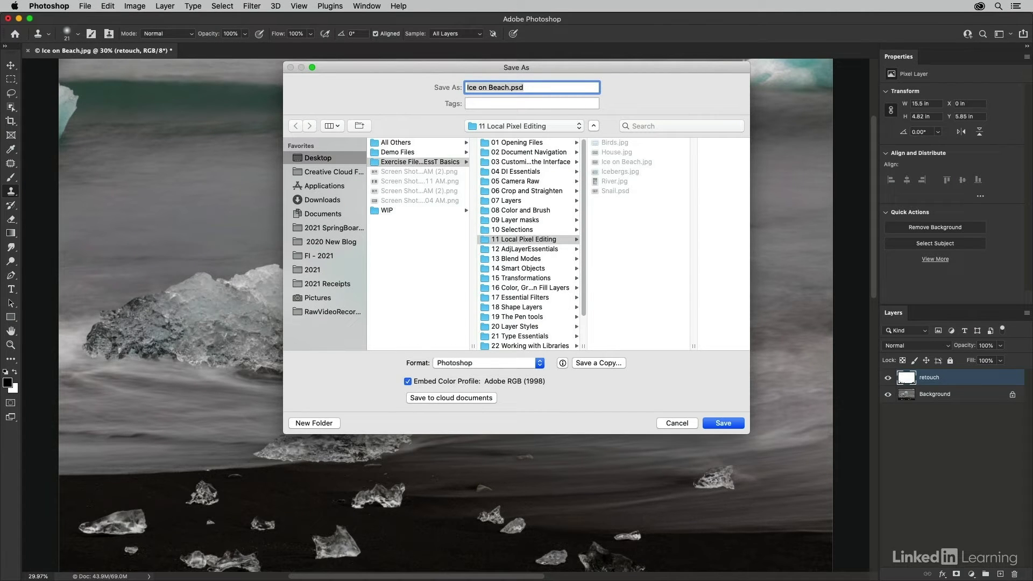
{"action": "left_click", "coordinate": [510, 87]}
{"action": "left_click", "coordinate": [722, 424]}
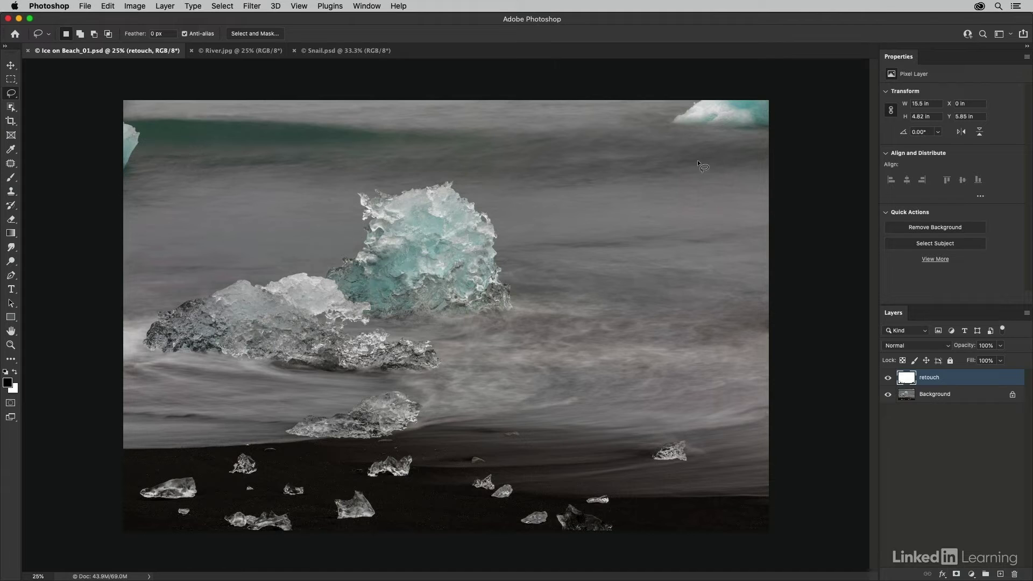
Lasso the ice at the photo's left edge on the Background layer and start Content-Aware Fill.
{"action": "left_click", "coordinate": [939, 397]}
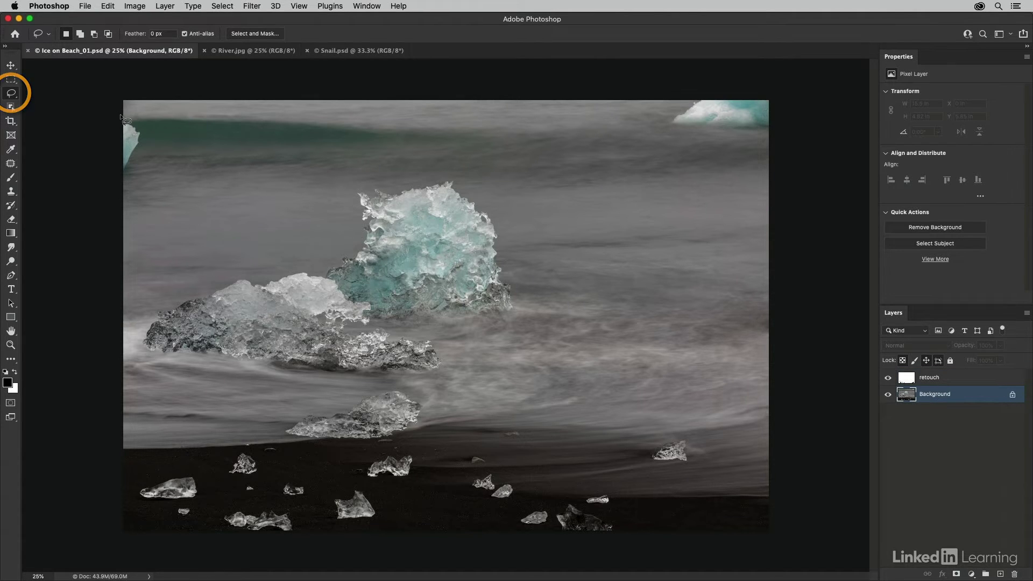
{"action": "mouse_move", "coordinate": [123, 115]}
{"action": "left_mouse_down"}
{"action": "mouse_move", "coordinate": [146, 128]}
{"action": "mouse_move", "coordinate": [134, 182]}
{"action": "mouse_move", "coordinate": [114, 178]}
{"action": "mouse_move", "coordinate": [119, 117]}
{"action": "left_mouse_up"}
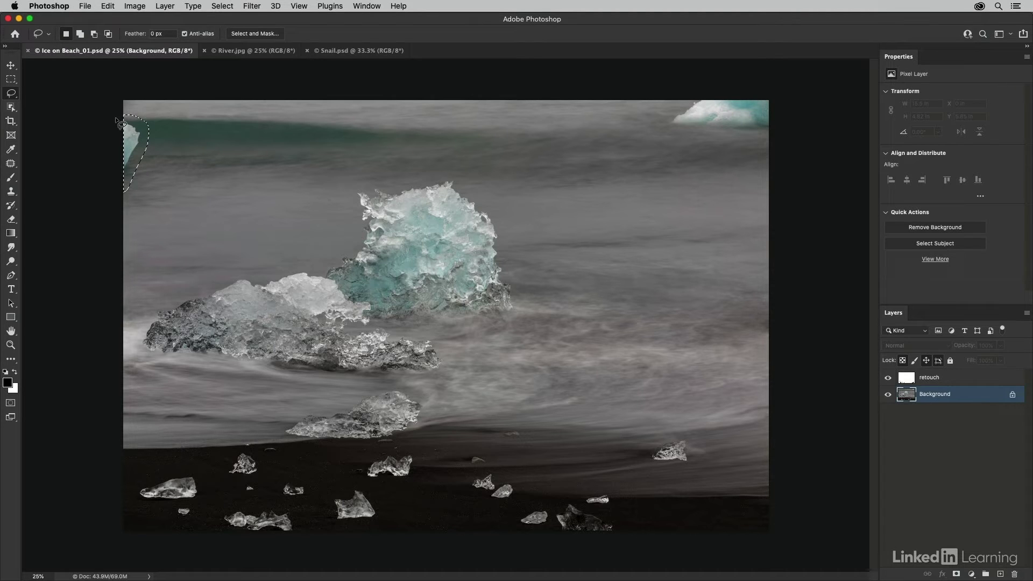
{"action": "left_click", "coordinate": [109, 7]}
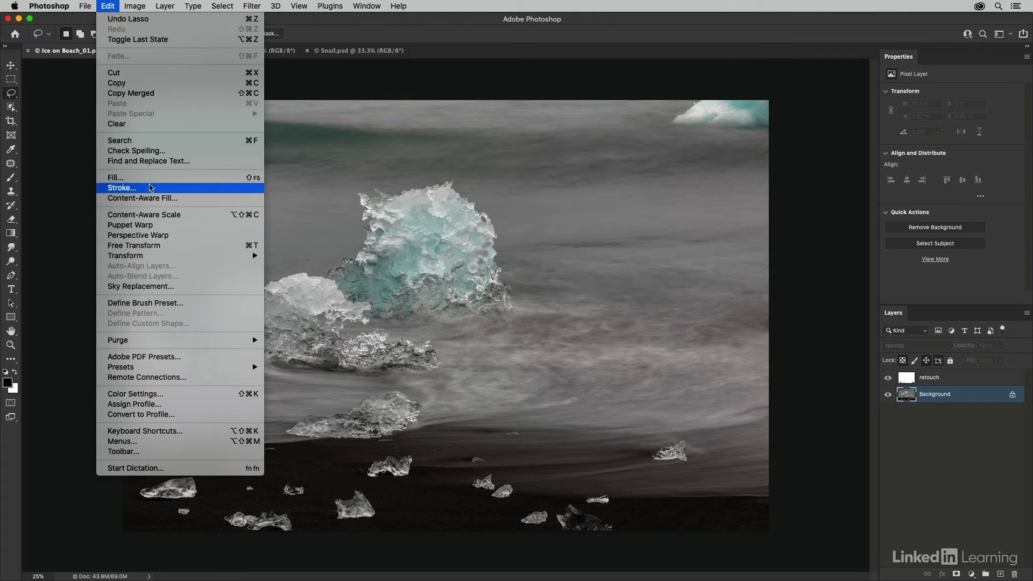
{"action": "left_click", "coordinate": [142, 198]}
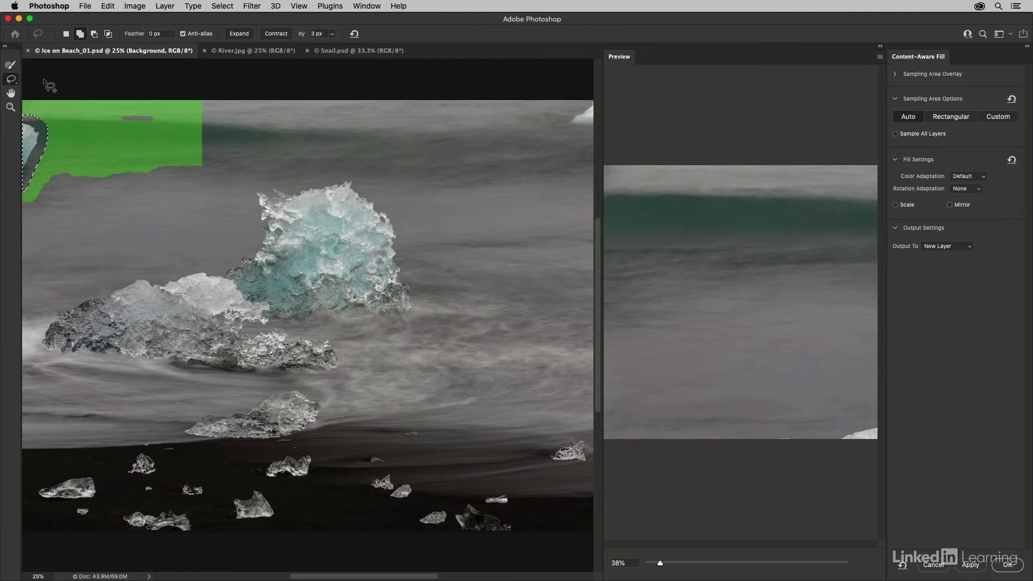
Refine the fill's sampling area with the size 134 Sampling Brush, subtracting some of its lower edge and adding surrounding water.
{"action": "left_click", "coordinate": [11, 66]}
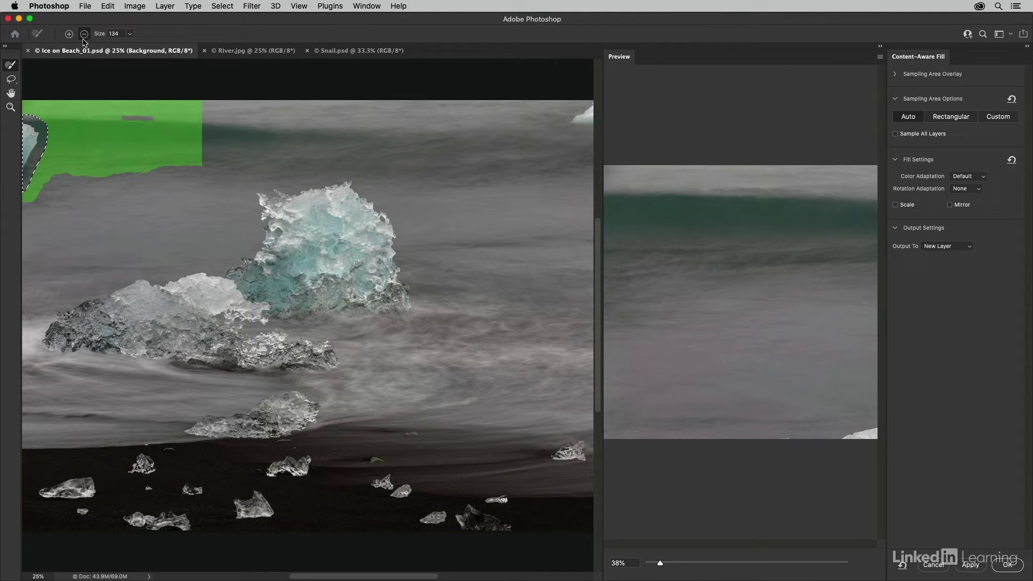
{"action": "mouse_move", "coordinate": [189, 146]}
{"action": "left_mouse_down"}
{"action": "mouse_move", "coordinate": [177, 179]}
{"action": "mouse_move", "coordinate": [151, 173]}
{"action": "mouse_move", "coordinate": [158, 159]}
{"action": "mouse_move", "coordinate": [128, 175]}
{"action": "mouse_move", "coordinate": [158, 162]}
{"action": "left_mouse_up"}
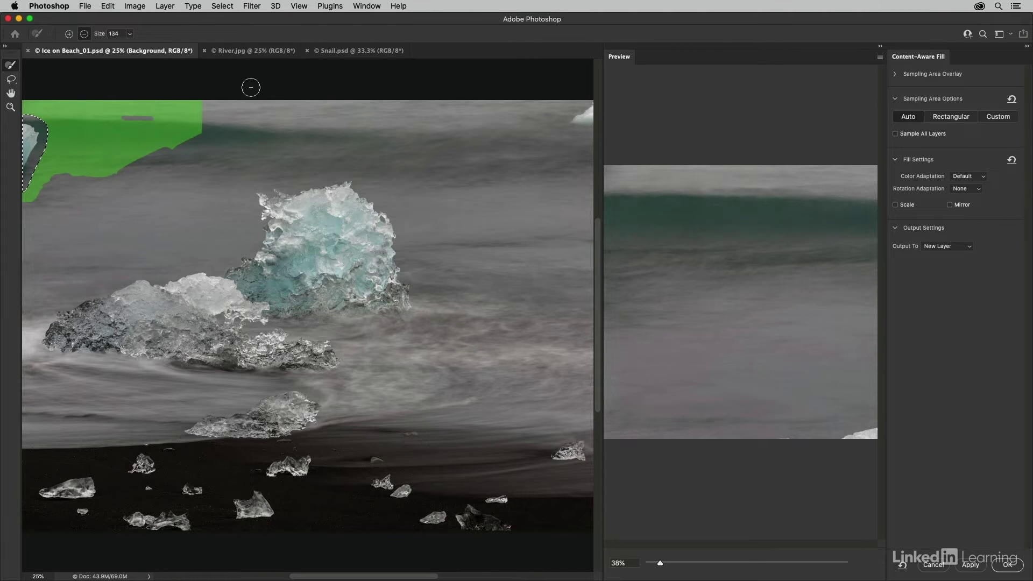
{"action": "left_click", "coordinate": [69, 34]}
{"action": "mouse_move", "coordinate": [116, 173]}
{"action": "left_mouse_down"}
{"action": "mouse_move", "coordinate": [148, 164]}
{"action": "mouse_move", "coordinate": [116, 149]}
{"action": "mouse_move", "coordinate": [164, 132]}
{"action": "mouse_move", "coordinate": [152, 126]}
{"action": "mouse_move", "coordinate": [158, 116]}
{"action": "mouse_move", "coordinate": [185, 139]}
{"action": "mouse_move", "coordinate": [212, 141]}
{"action": "mouse_move", "coordinate": [186, 167]}
{"action": "left_mouse_up"}
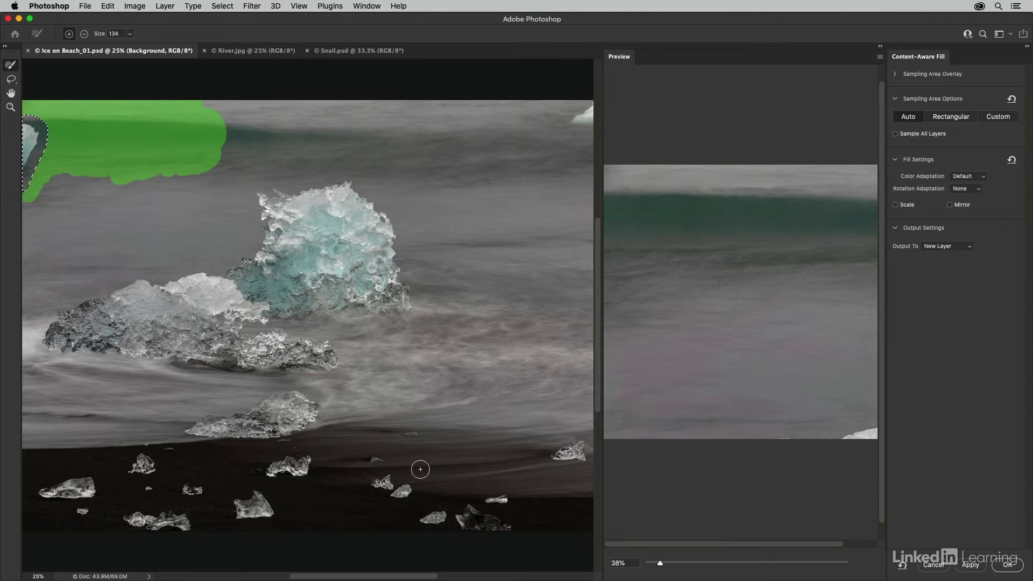
Try the Sample All Layers option and review the display settings of the sampling area overlay.
{"action": "left_click", "coordinate": [907, 139]}
{"action": "left_click", "coordinate": [904, 137]}
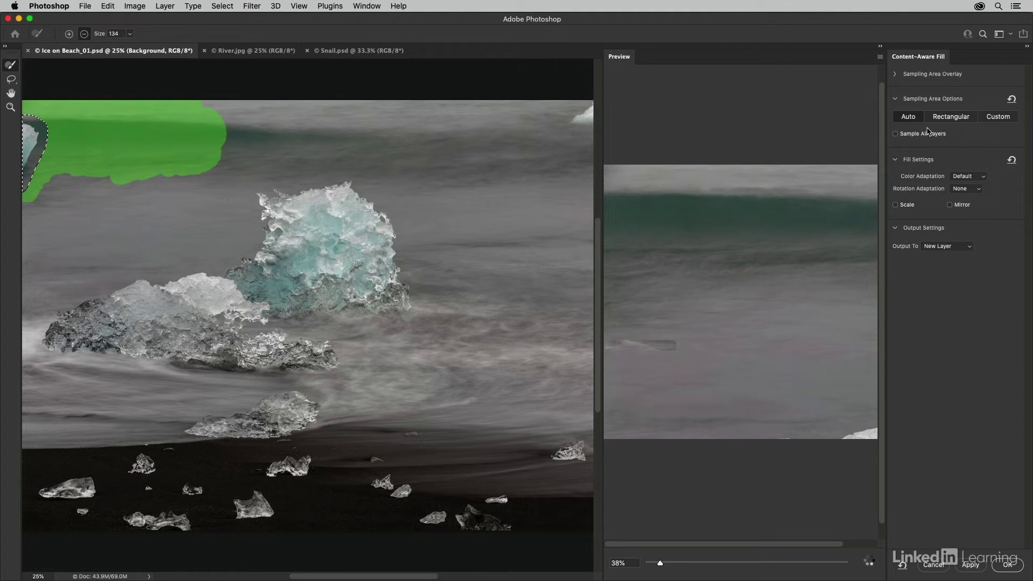
{"action": "left_click", "coordinate": [896, 76]}
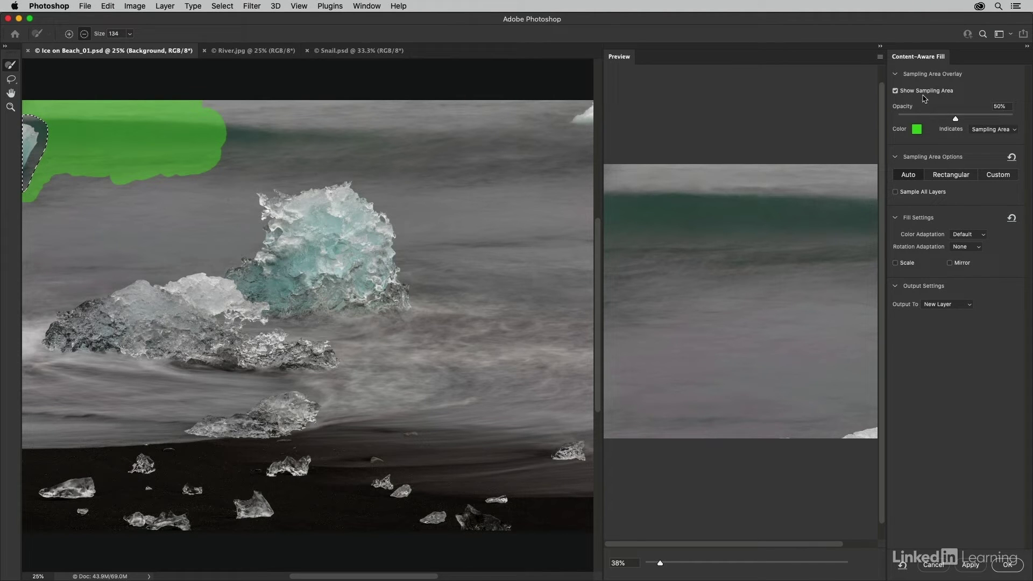
{"action": "left_click", "coordinate": [995, 130]}
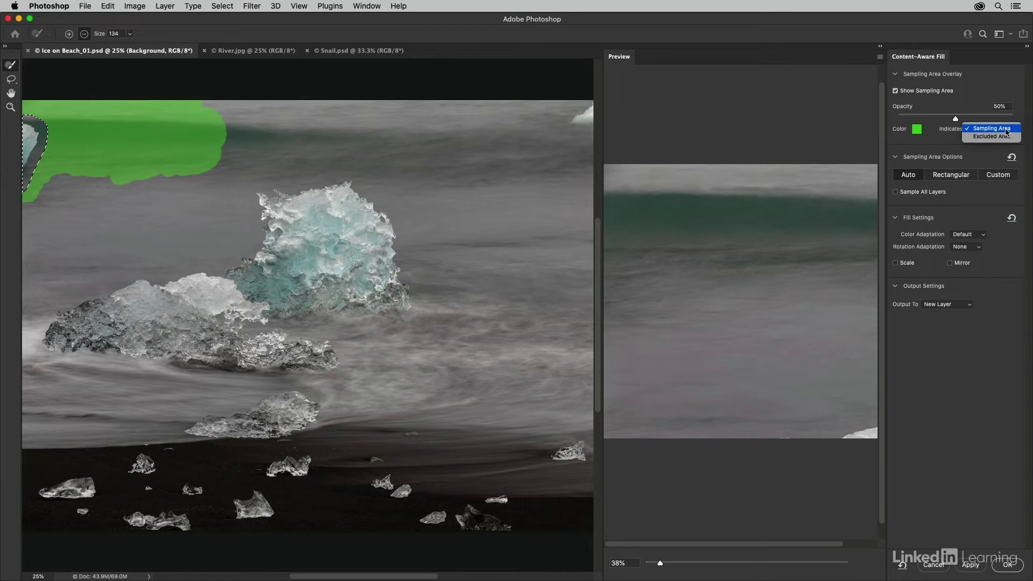
{"action": "left_click", "coordinate": [1006, 130]}
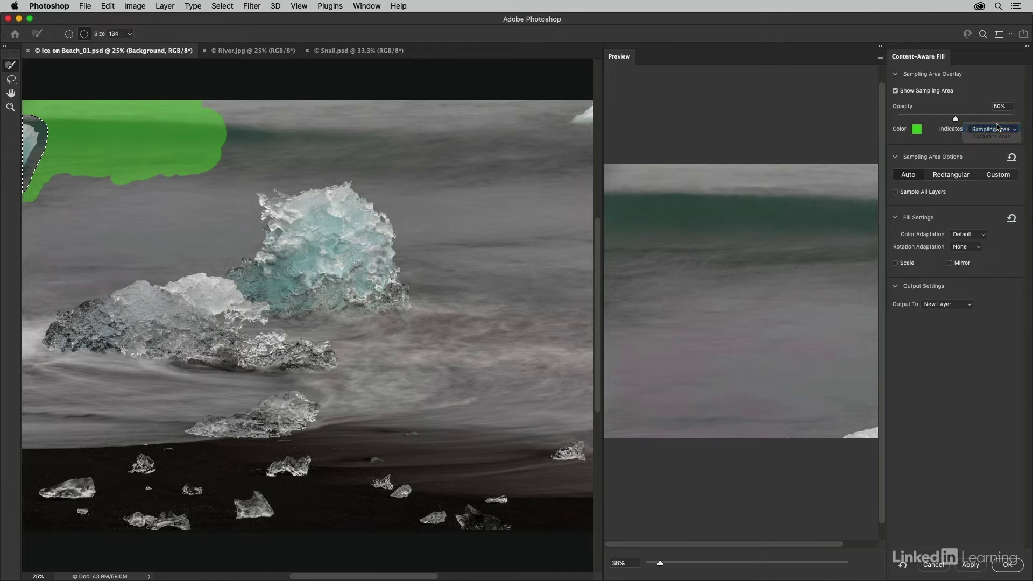
{"action": "left_click", "coordinate": [896, 74]}
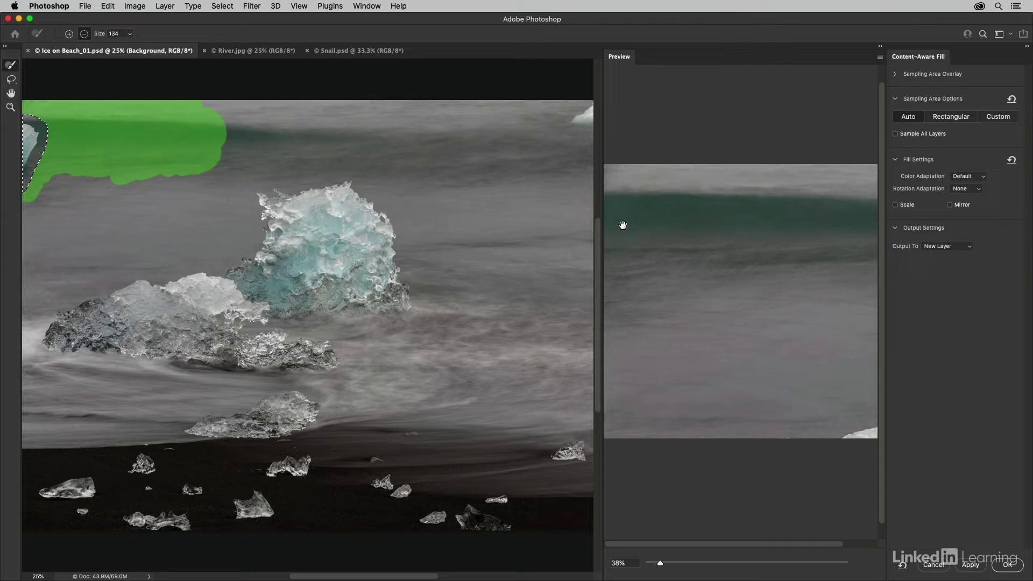
Apply the fill to a new layer and lasso the ice at the photo's upper-right corner for another fill.
{"action": "left_click", "coordinate": [970, 565]}
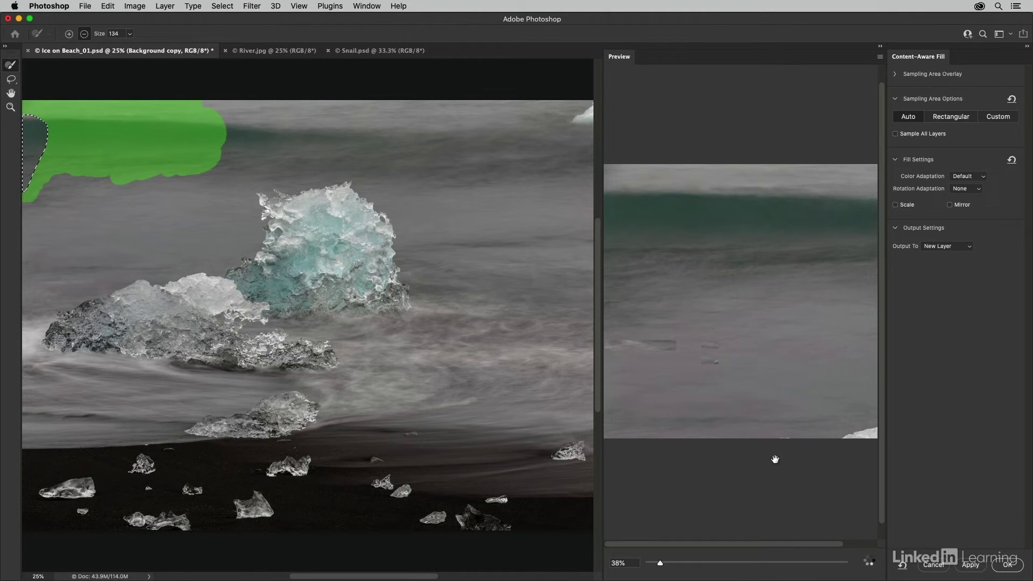
{"action": "left_click", "coordinate": [10, 81]}
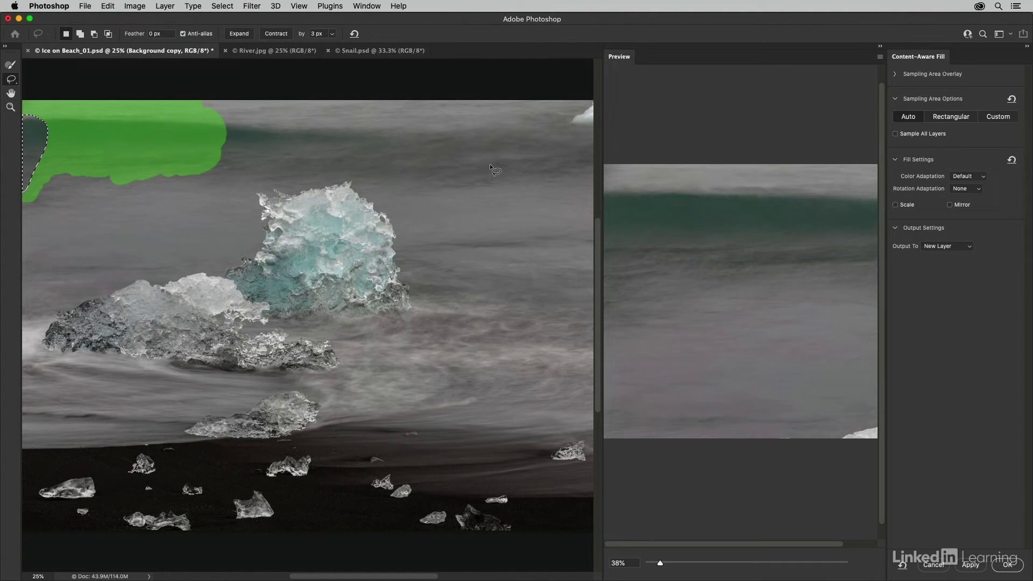
{"action": "left_click_drag", "start_coordinate": [539, 155], "coordinate": [385, 159]}
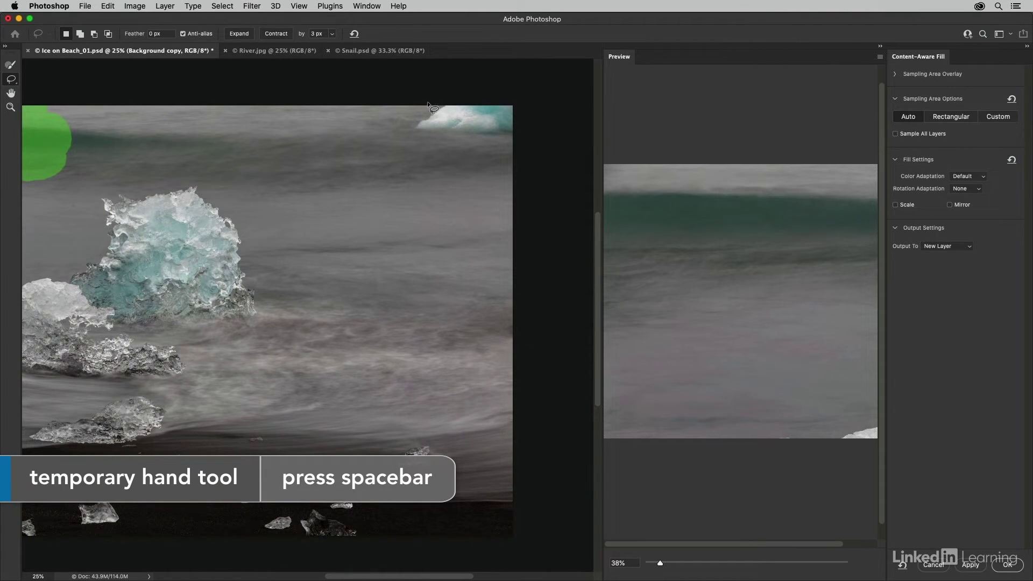
{"action": "mouse_move", "coordinate": [430, 104]}
{"action": "left_mouse_down"}
{"action": "mouse_move", "coordinate": [402, 122]}
{"action": "mouse_move", "coordinate": [414, 138]}
{"action": "mouse_move", "coordinate": [458, 142]}
{"action": "left_mouse_up"}
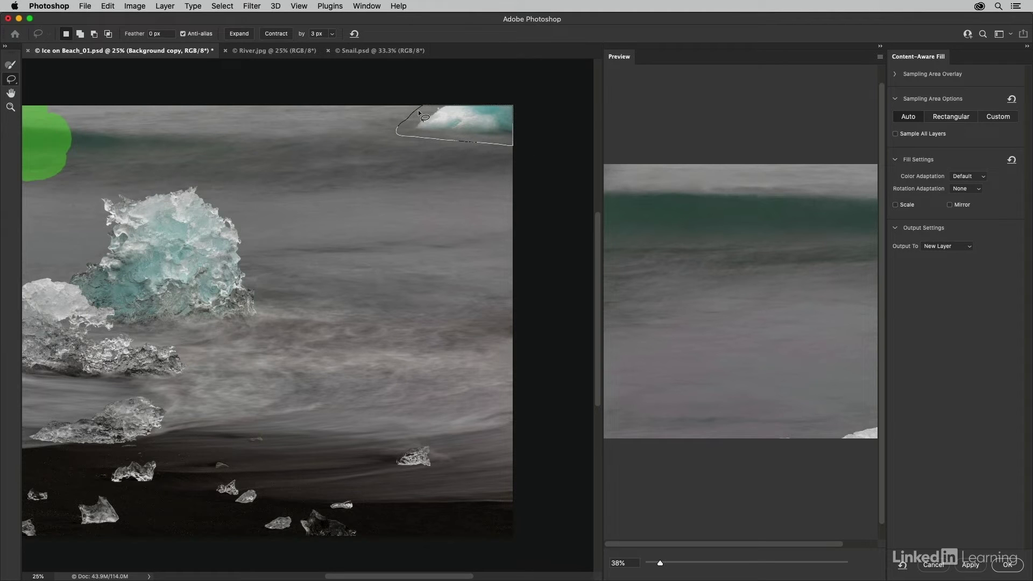
{"action": "left_click_drag", "start_coordinate": [420, 112], "coordinate": [421, 110]}
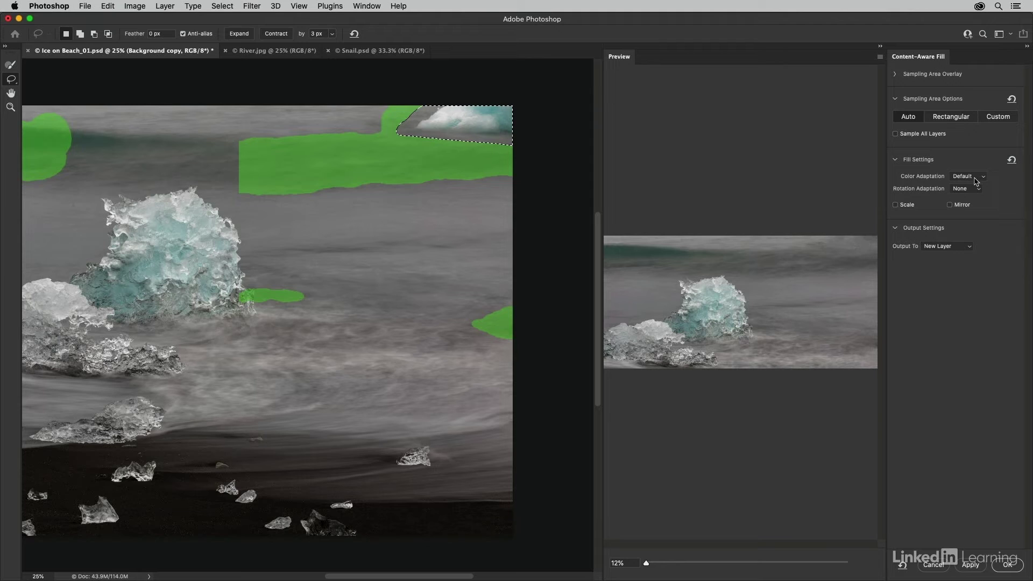
Set the corner ice fill's Color Adaptation to Very High and output the fill to a new layer.
{"action": "left_click", "coordinate": [973, 181]}
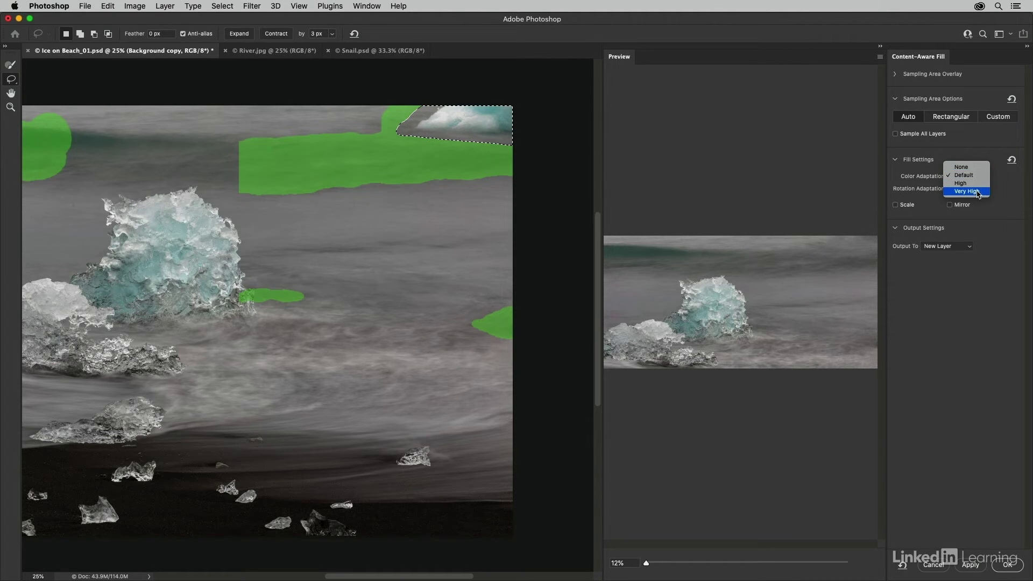
{"action": "left_click", "coordinate": [967, 192]}
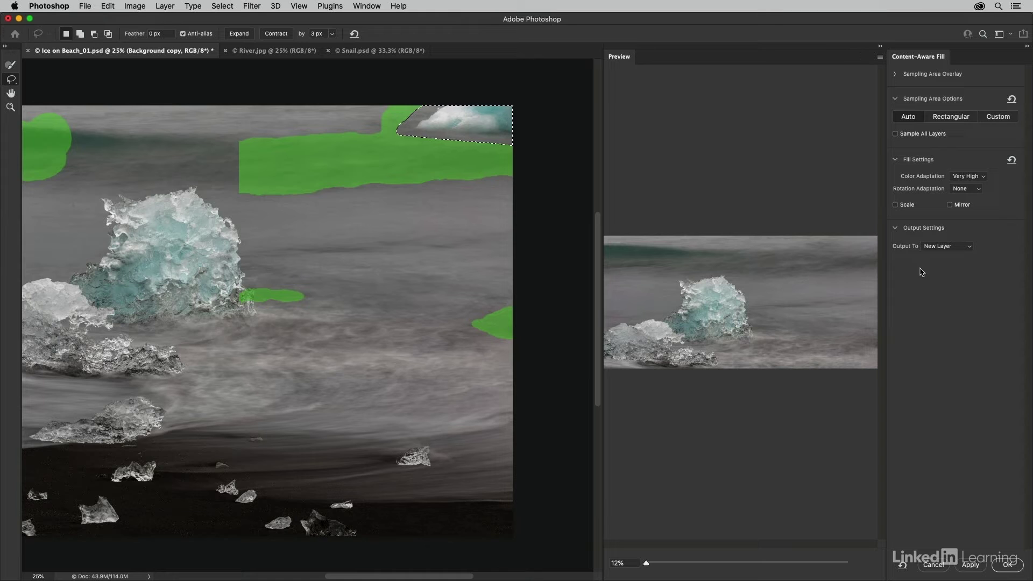
{"action": "left_click", "coordinate": [1008, 568]}
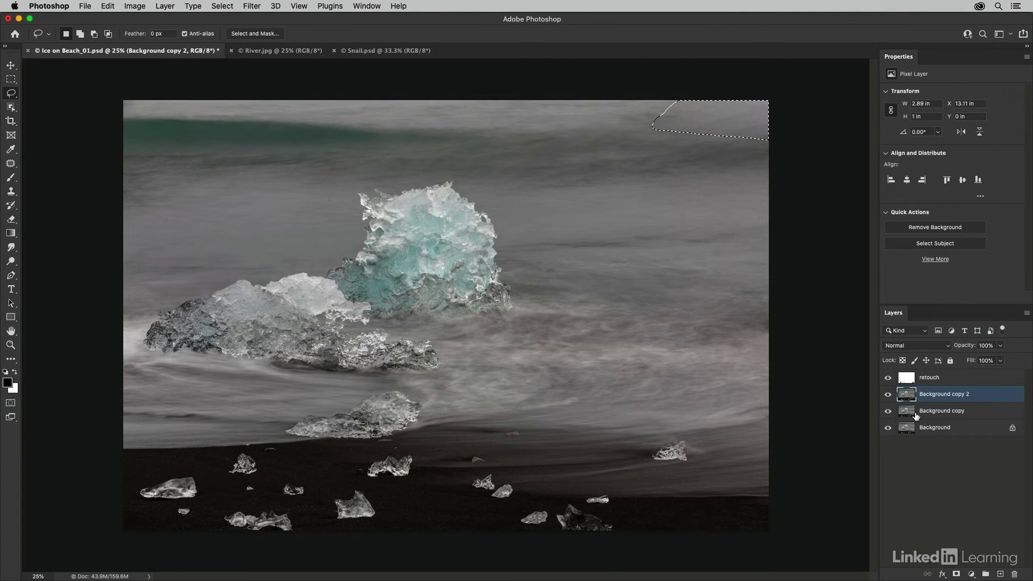
Hide the Background layer and toggle Background copy, Background copy 2 and retouch to examine what each layer contains.
{"action": "left_click", "coordinate": [888, 428]}
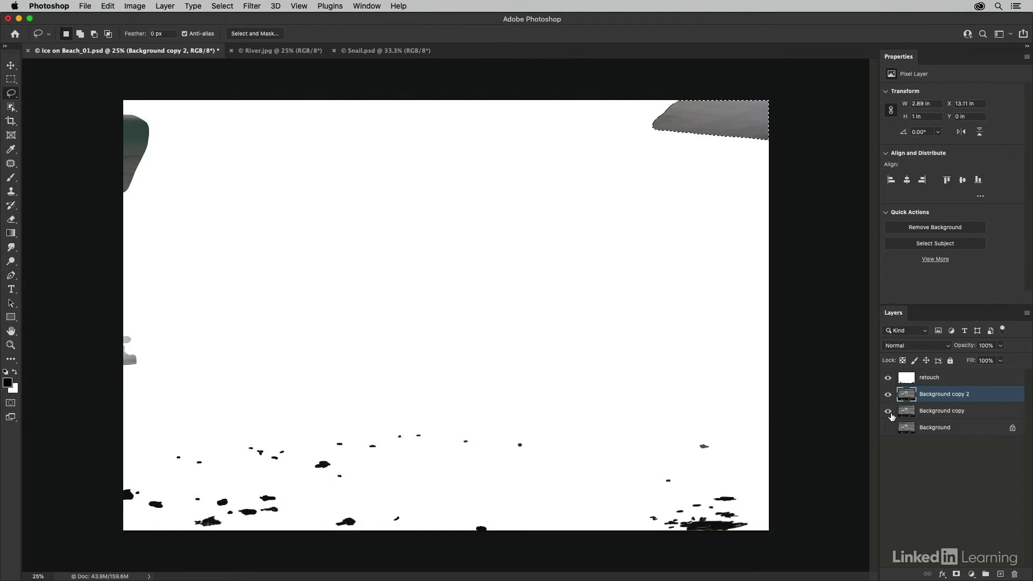
{"action": "left_click", "coordinate": [887, 412]}
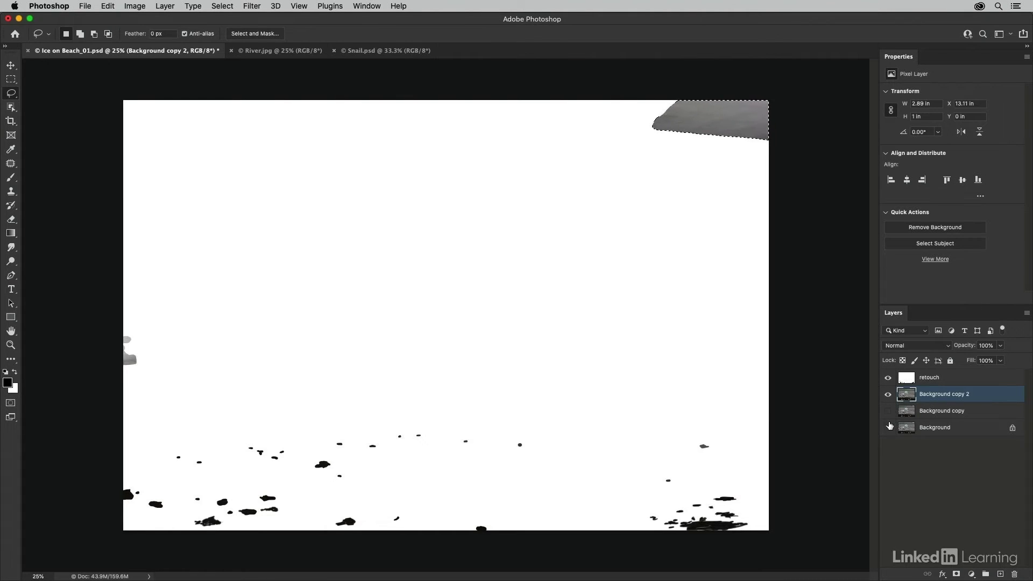
{"action": "left_click", "coordinate": [888, 412]}
{"action": "left_click", "coordinate": [888, 395]}
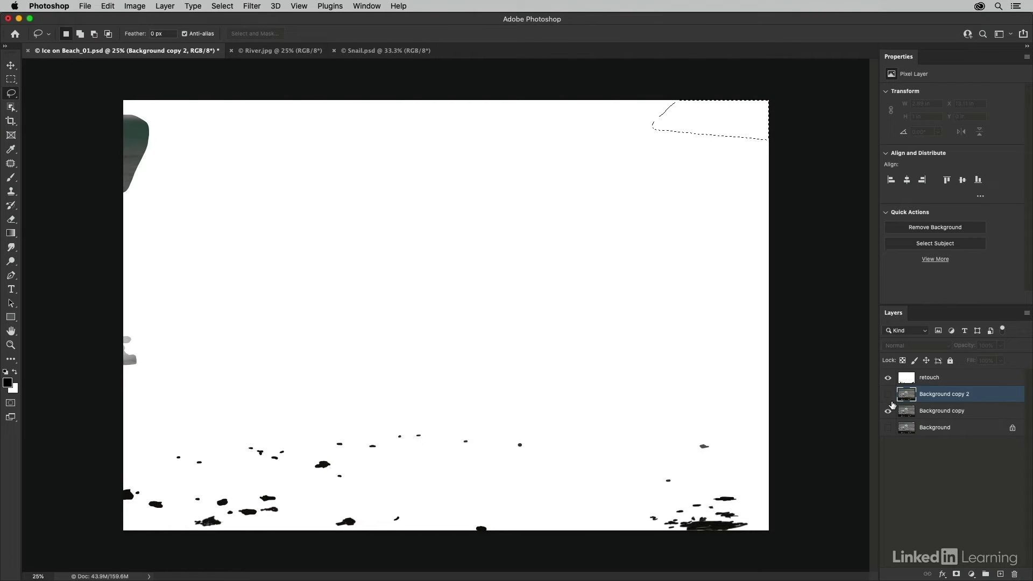
{"action": "left_click", "coordinate": [888, 395]}
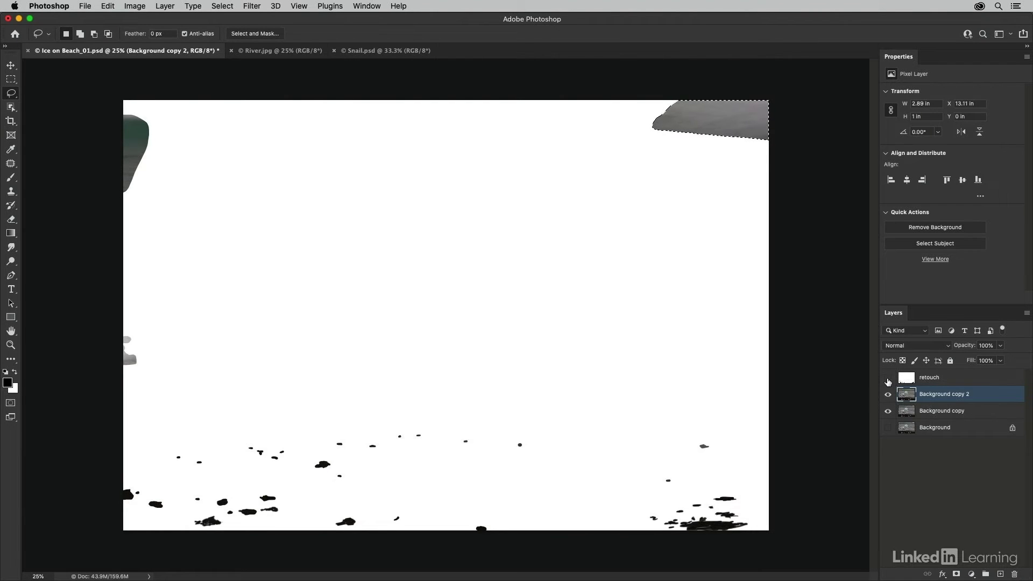
{"action": "left_click", "coordinate": [887, 378]}
{"action": "left_click", "coordinate": [888, 378]}
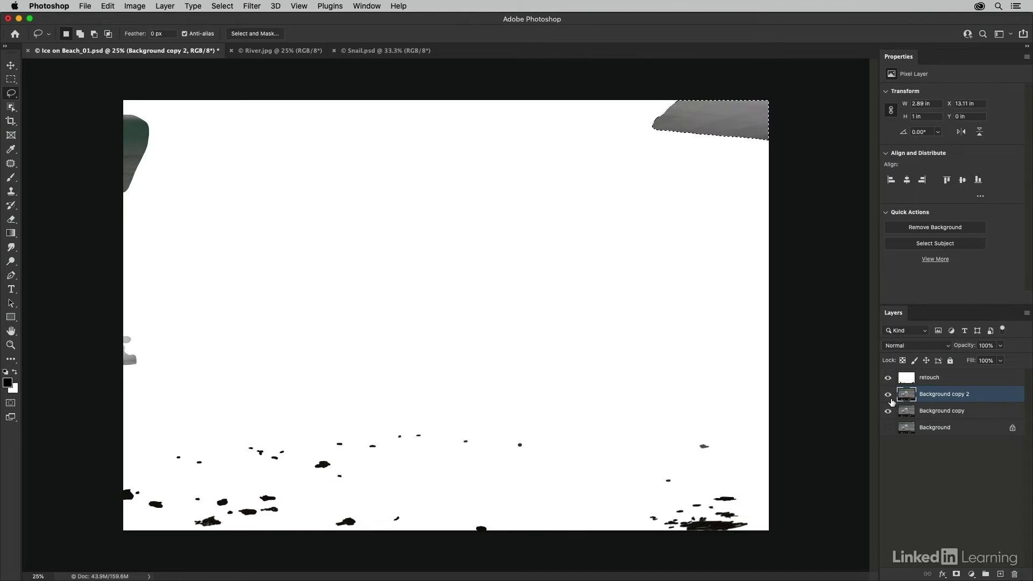
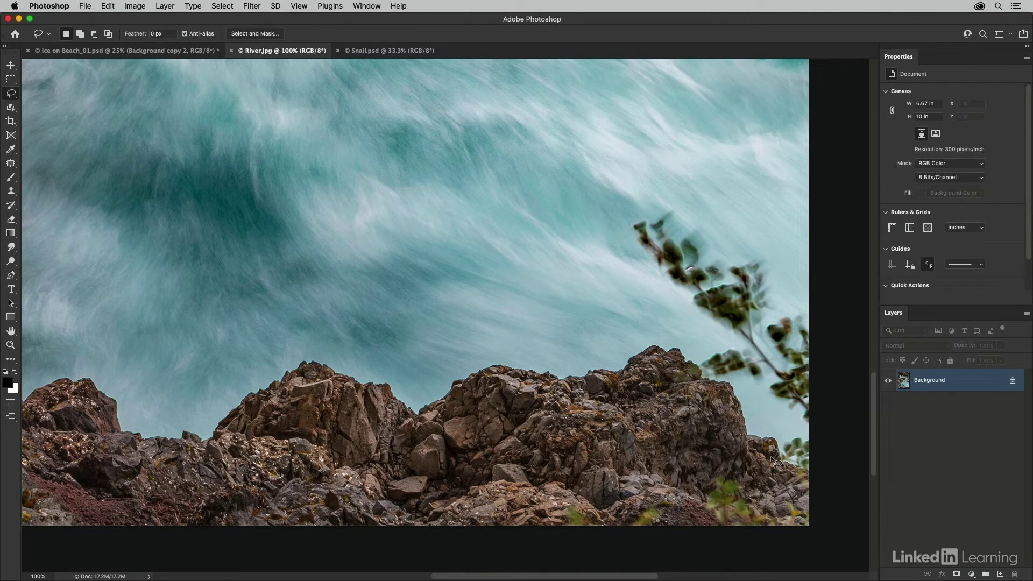
Clone water over the leaves touching the rock edge in River.jpg with the size 21 Clone Stamp, separating the branch from the rocks.
{"action": "key", "text": "s"}
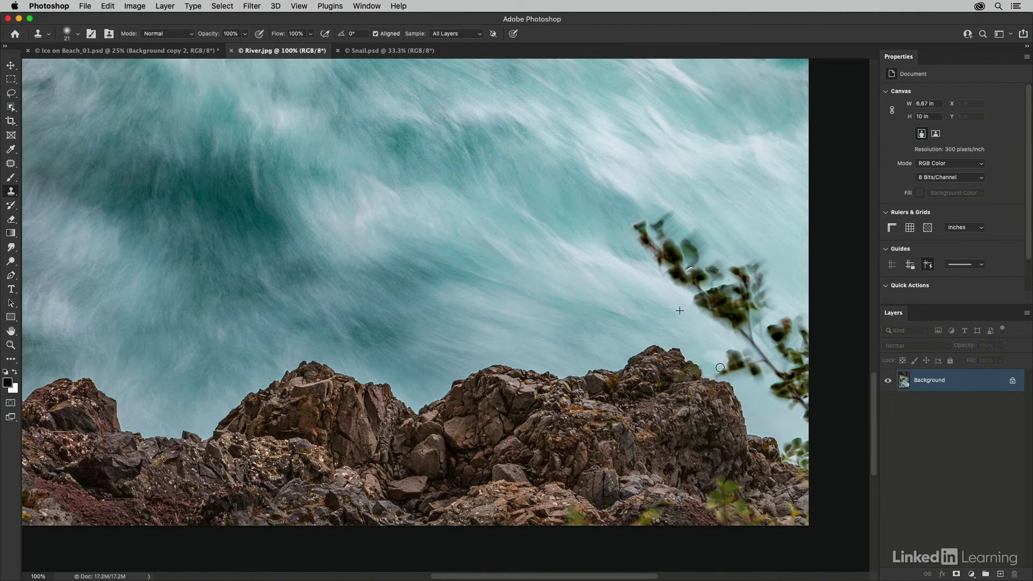
{"action": "mouse_move", "coordinate": [710, 374]}
{"action": "left_mouse_down"}
{"action": "mouse_move", "coordinate": [730, 369]}
{"action": "mouse_move", "coordinate": [731, 379]}
{"action": "left_mouse_up"}
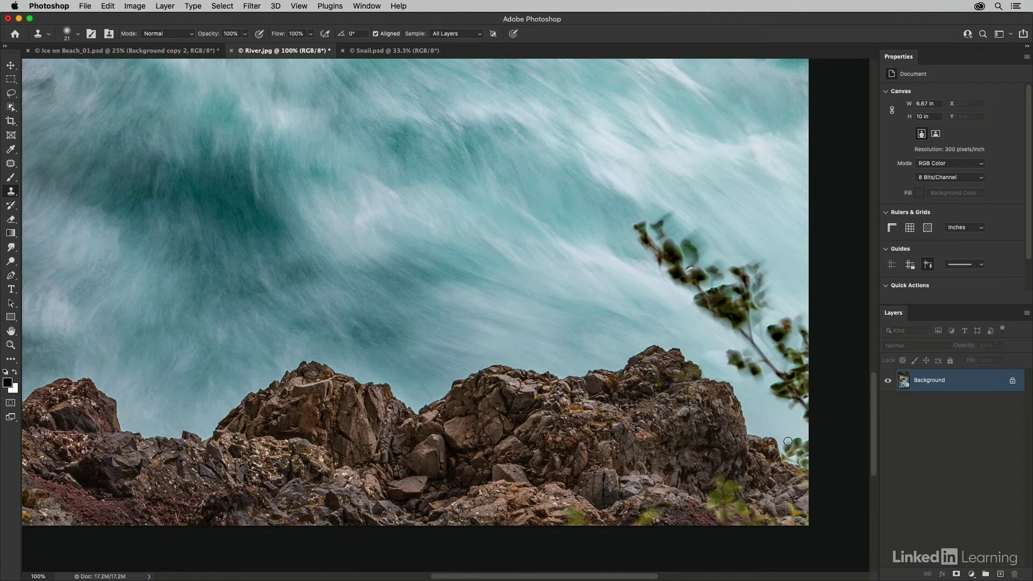
{"action": "left_click_drag", "start_coordinate": [786, 448], "coordinate": [788, 459]}
{"action": "left_click_drag", "start_coordinate": [793, 440], "coordinate": [798, 461]}
{"action": "left_click", "coordinate": [793, 443], "text": "alt"}
Lasso the leafy branch over the water with a loose margin and apply Content-Aware Fill to a new layer.
{"action": "key", "text": "l"}
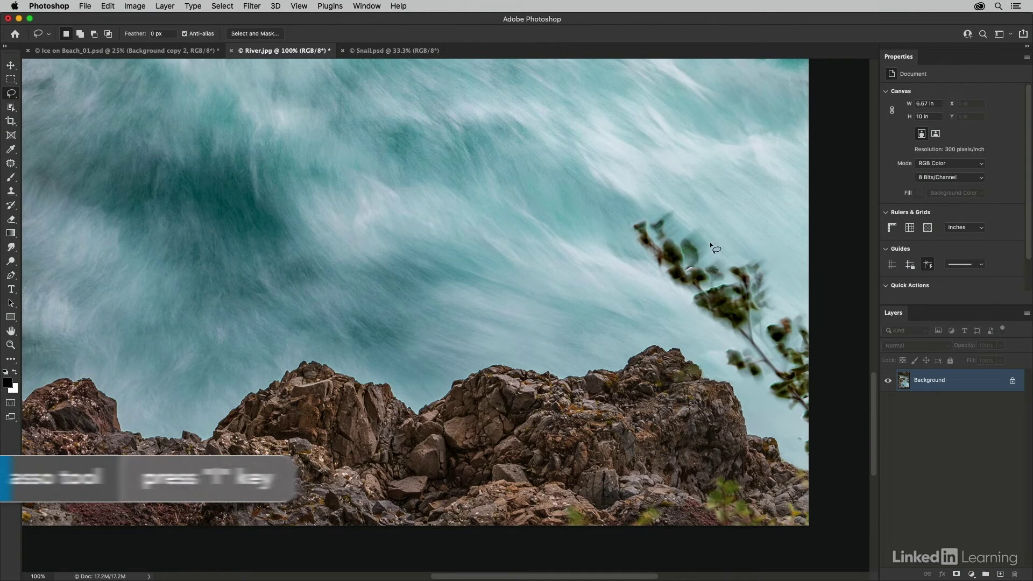
{"action": "mouse_move", "coordinate": [760, 248]}
{"action": "left_mouse_down"}
{"action": "mouse_move", "coordinate": [730, 246]}
{"action": "mouse_move", "coordinate": [672, 207]}
{"action": "left_mouse_up"}
{"action": "mouse_move", "coordinate": [618, 228]}
{"action": "left_mouse_down"}
{"action": "mouse_move", "coordinate": [672, 308]}
{"action": "mouse_move", "coordinate": [708, 333]}
{"action": "mouse_move", "coordinate": [701, 346]}
{"action": "mouse_move", "coordinate": [716, 373]}
{"action": "mouse_move", "coordinate": [752, 399]}
{"action": "left_mouse_up"}
{"action": "mouse_move", "coordinate": [788, 430]}
{"action": "left_mouse_down"}
{"action": "mouse_move", "coordinate": [799, 457]}
{"action": "mouse_move", "coordinate": [827, 463]}
{"action": "mouse_move", "coordinate": [847, 383]}
{"action": "mouse_move", "coordinate": [812, 277]}
{"action": "mouse_move", "coordinate": [769, 251]}
{"action": "left_mouse_up"}
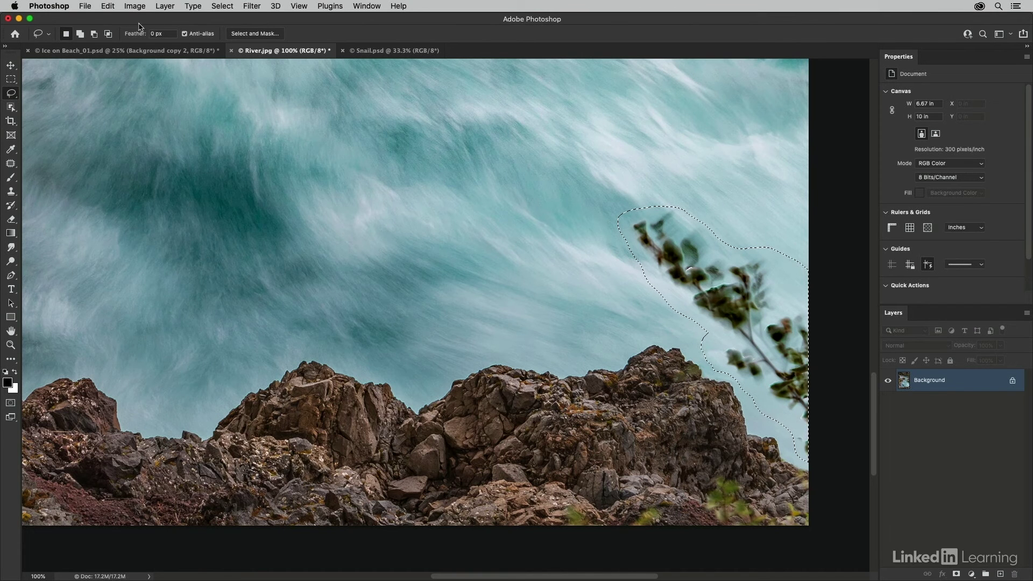
{"action": "left_click", "coordinate": [107, 6]}
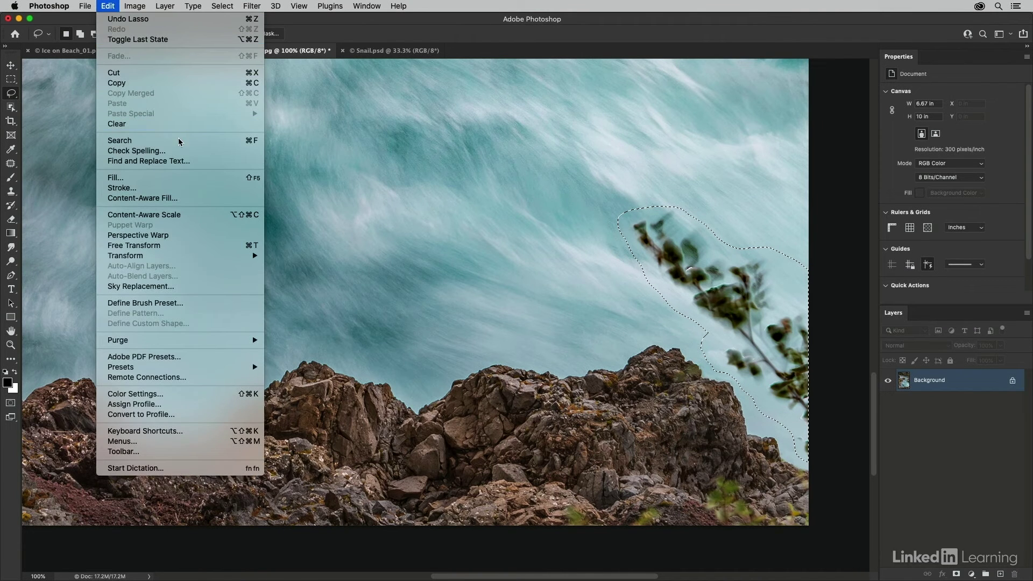
{"action": "left_click", "coordinate": [209, 198]}
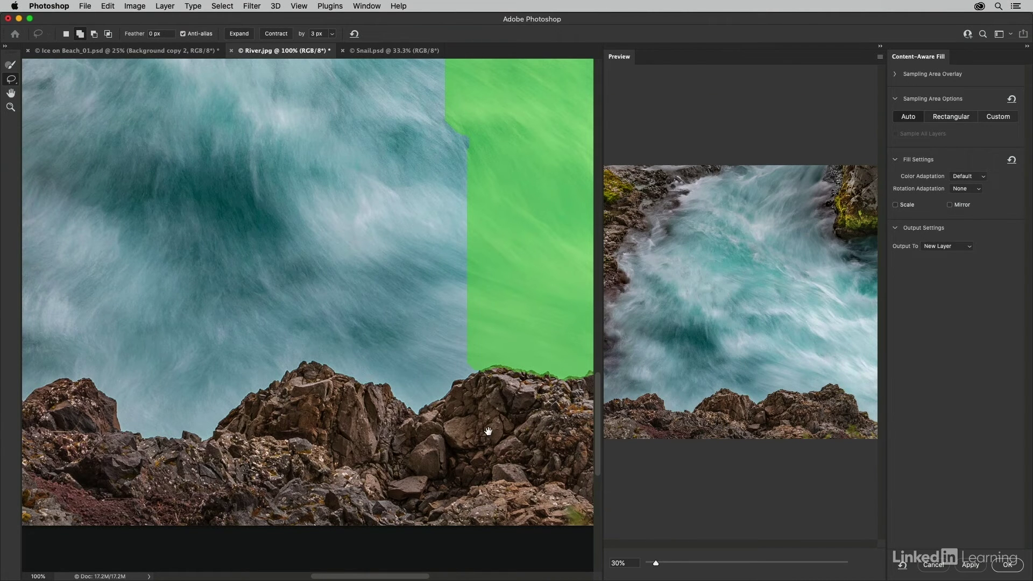
{"action": "left_click_drag", "start_coordinate": [486, 422], "coordinate": [194, 390]}
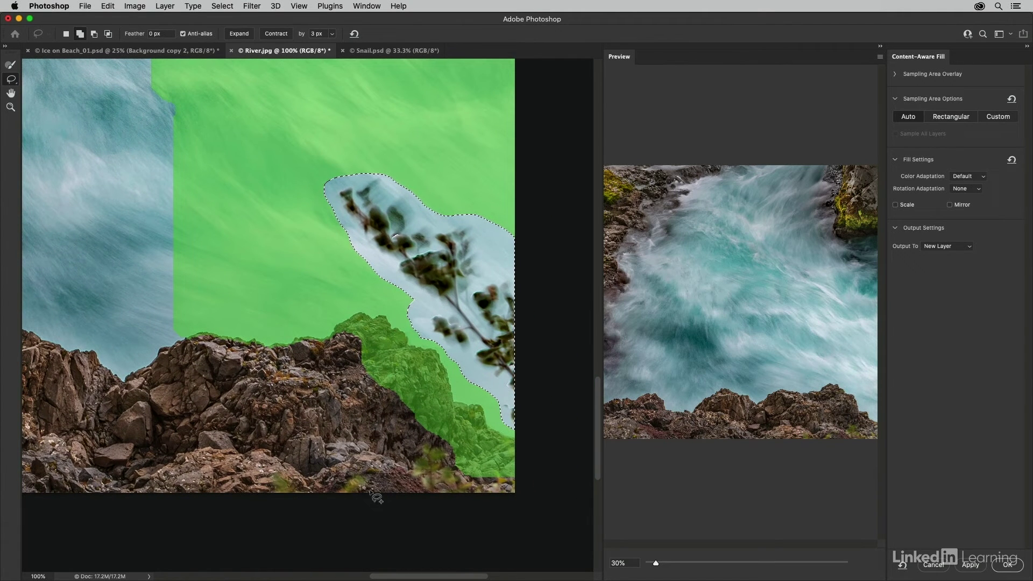
{"action": "left_click", "coordinate": [974, 567]}
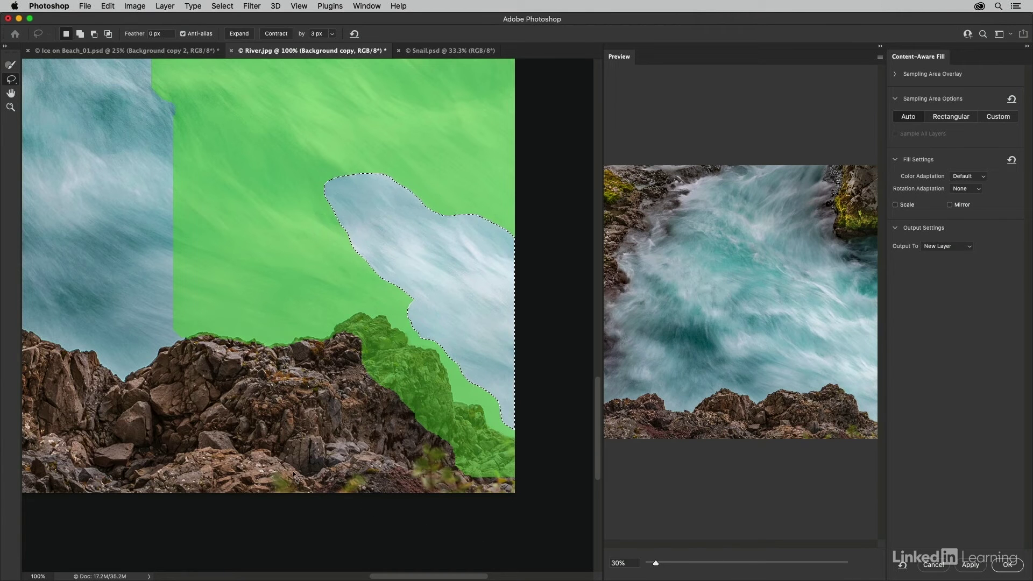
Lasso the green plant patches along the rocks' lower edge one after another, applying each Content-Aware Fill to its own new layer.
{"action": "mouse_move", "coordinate": [271, 474]}
{"action": "left_mouse_down"}
{"action": "mouse_move", "coordinate": [263, 500]}
{"action": "mouse_move", "coordinate": [310, 491]}
{"action": "mouse_move", "coordinate": [280, 473]}
{"action": "left_mouse_up"}
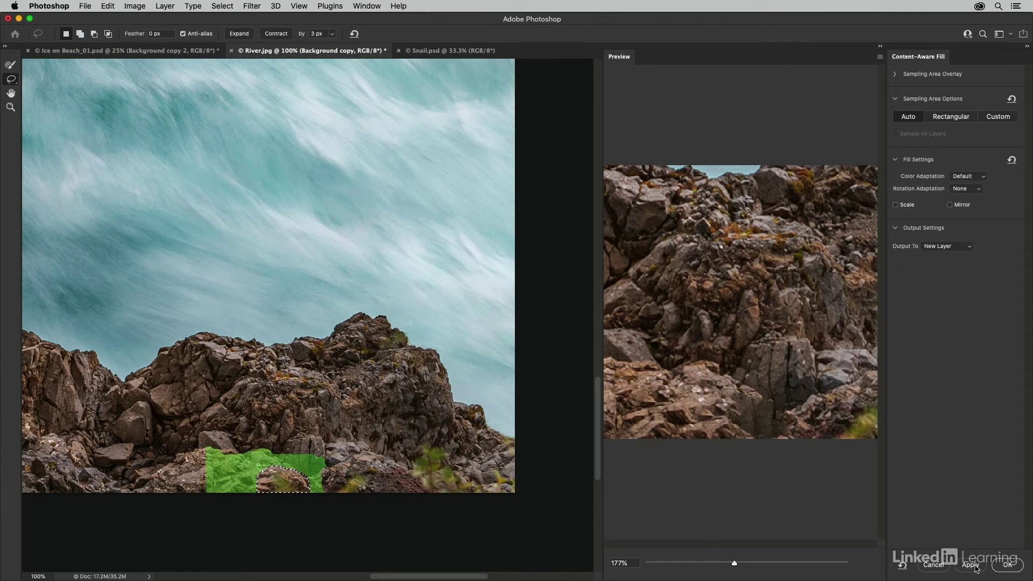
{"action": "left_click", "coordinate": [970, 564]}
{"action": "mouse_move", "coordinate": [363, 476]}
{"action": "left_mouse_down"}
{"action": "mouse_move", "coordinate": [342, 483]}
{"action": "mouse_move", "coordinate": [350, 504]}
{"action": "mouse_move", "coordinate": [379, 487]}
{"action": "mouse_move", "coordinate": [364, 475]}
{"action": "left_mouse_up"}
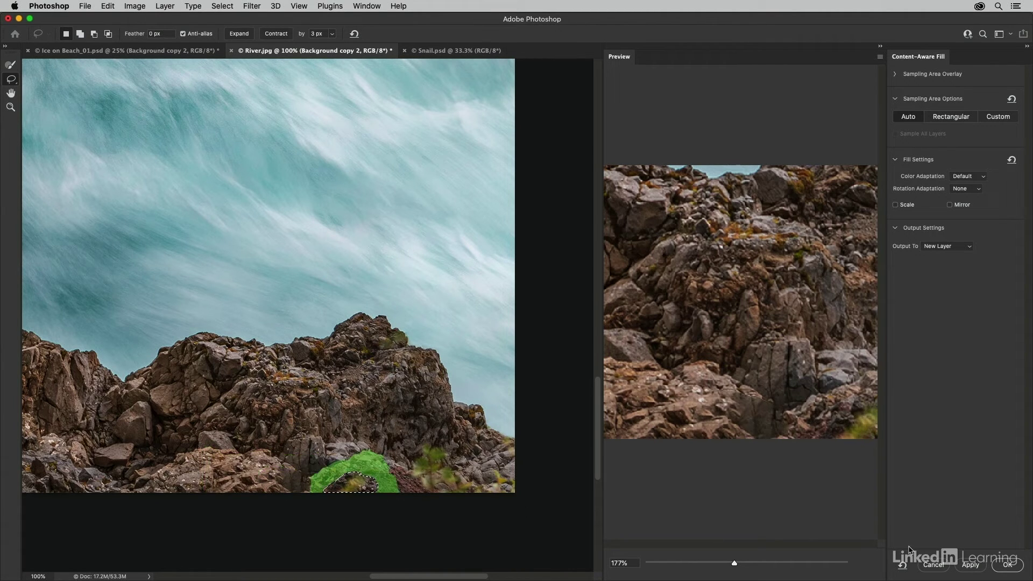
{"action": "left_click", "coordinate": [971, 565]}
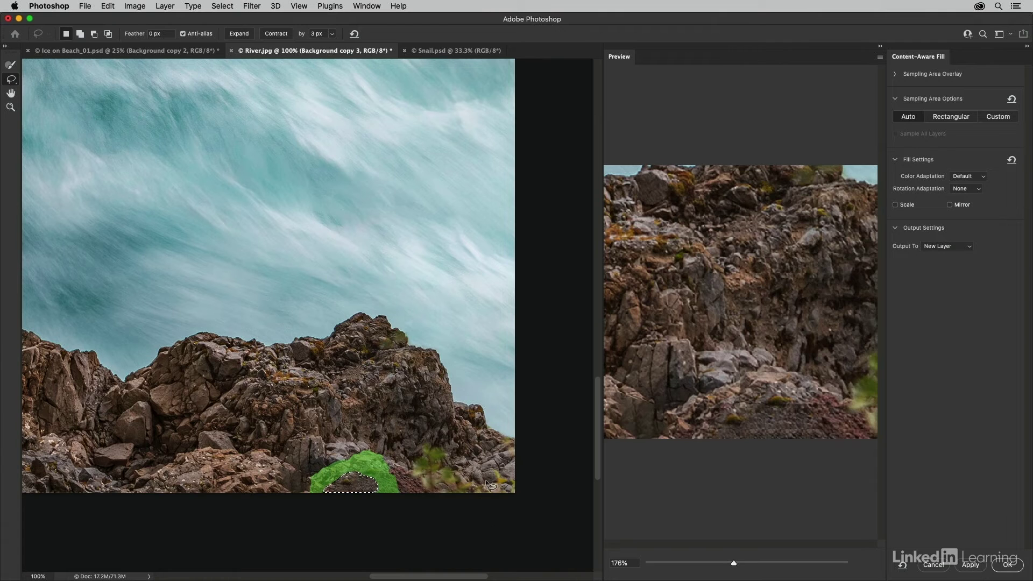
{"action": "mouse_move", "coordinate": [464, 473]}
{"action": "left_mouse_down"}
{"action": "mouse_move", "coordinate": [438, 445]}
{"action": "mouse_move", "coordinate": [405, 460]}
{"action": "mouse_move", "coordinate": [422, 493]}
{"action": "mouse_move", "coordinate": [500, 499]}
{"action": "mouse_move", "coordinate": [518, 490]}
{"action": "mouse_move", "coordinate": [516, 471]}
{"action": "mouse_move", "coordinate": [461, 468]}
{"action": "left_mouse_up"}
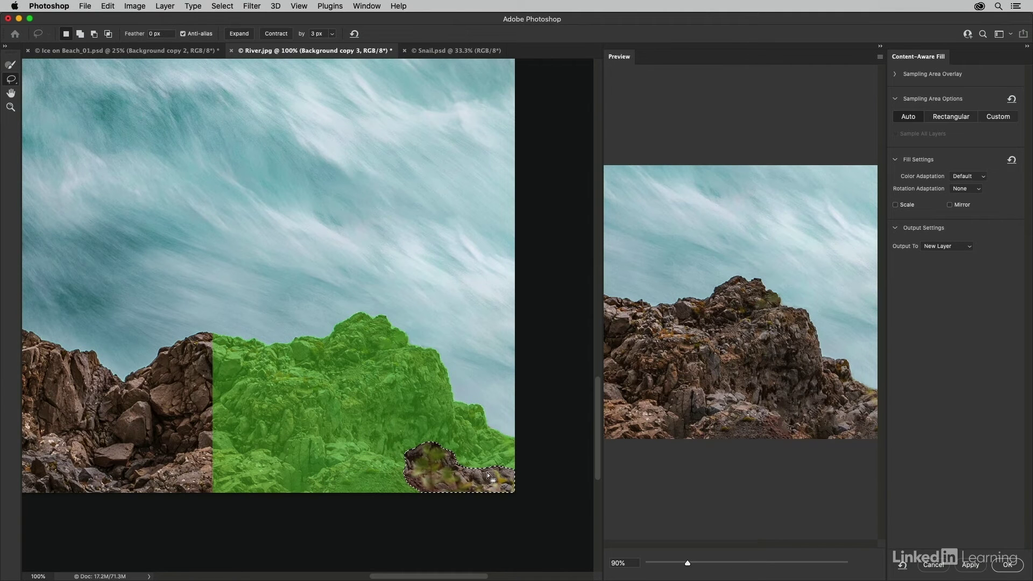
{"action": "left_click", "coordinate": [971, 566]}
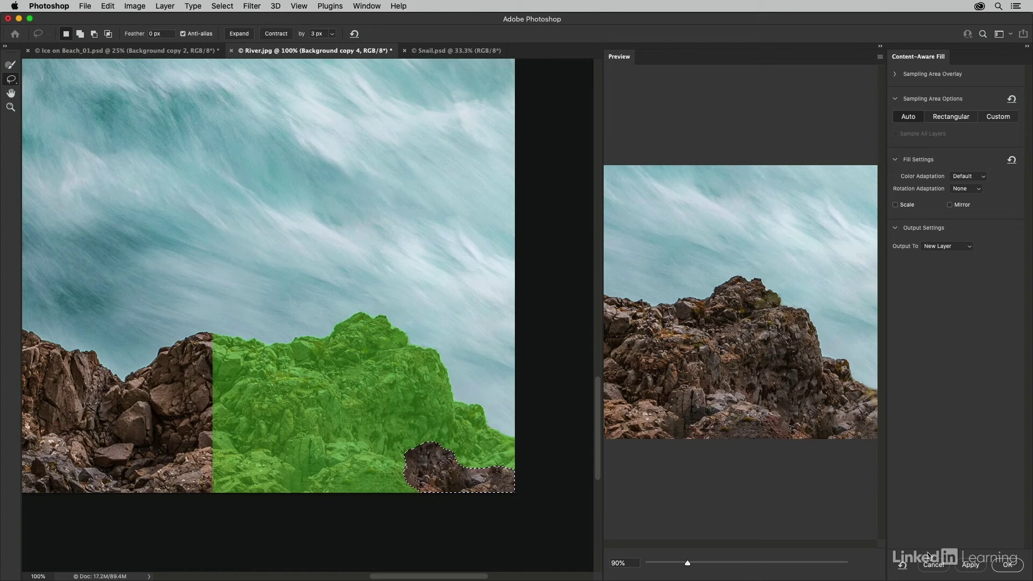
{"action": "left_click", "coordinate": [1007, 564]}
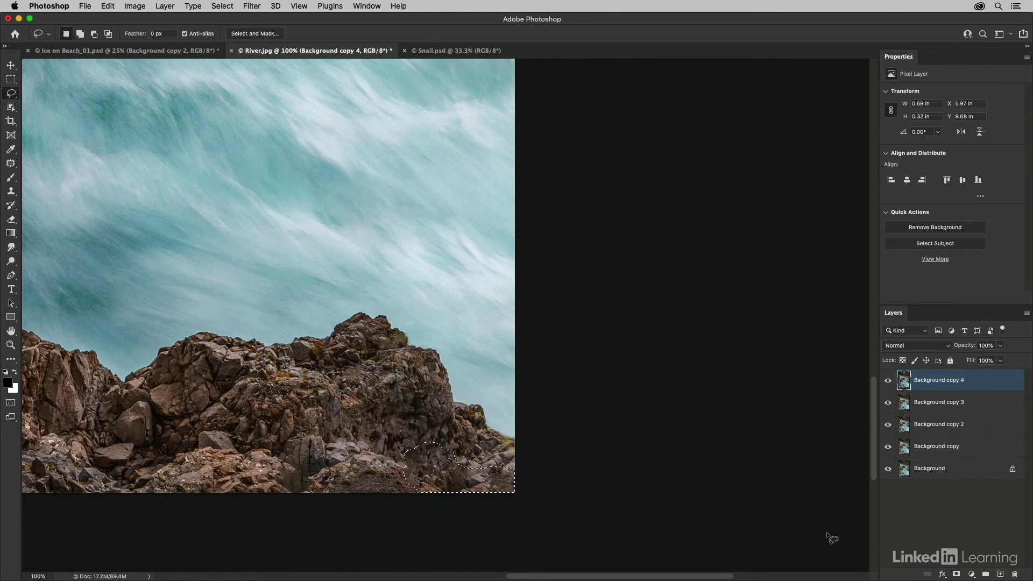
Deselect and compare the retouched river photo with the original Background layer.
{"action": "key", "text": "super+d"}
{"action": "left_click", "coordinate": [889, 469], "text": "alt"}
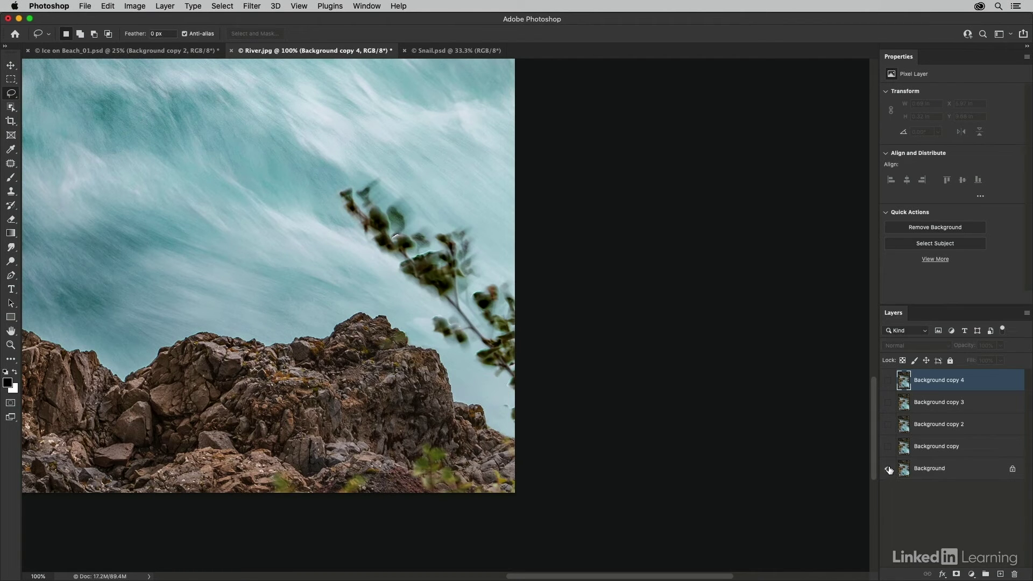
{"action": "left_click", "coordinate": [889, 469], "text": "alt"}
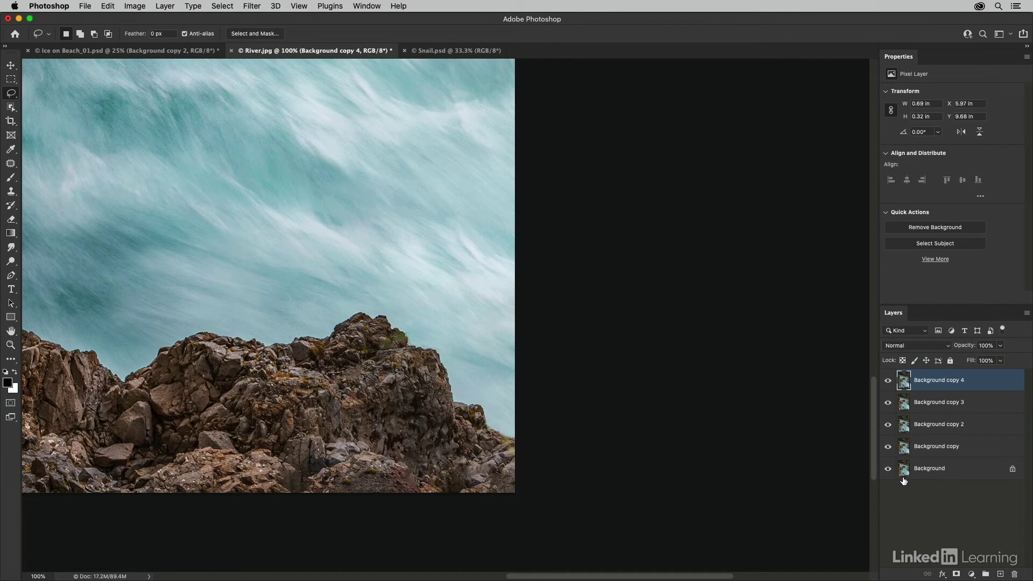
Switch to Snail.psd, lasso the damaged streak across the shell's stripes and start Content-Aware Fill.
{"action": "left_click", "coordinate": [433, 52]}
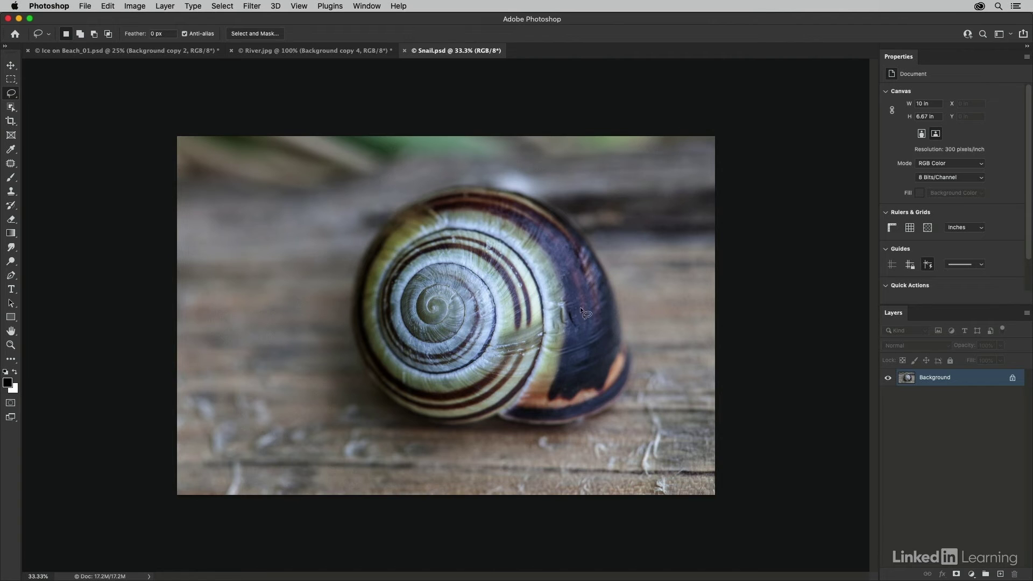
{"action": "left_click_drag", "start_coordinate": [568, 301], "coordinate": [514, 330]}
{"action": "mouse_move", "coordinate": [543, 355]}
{"action": "left_mouse_down"}
{"action": "mouse_move", "coordinate": [581, 338]}
{"action": "mouse_move", "coordinate": [585, 320]}
{"action": "mouse_move", "coordinate": [570, 305]}
{"action": "left_mouse_up"}
{"action": "left_click", "coordinate": [107, 6]}
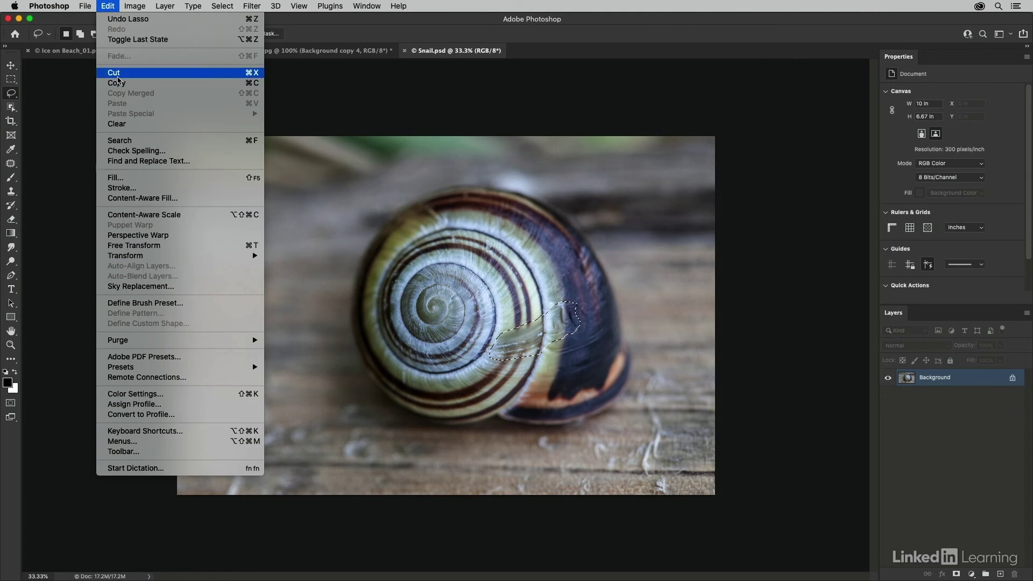
{"action": "left_click", "coordinate": [179, 199]}
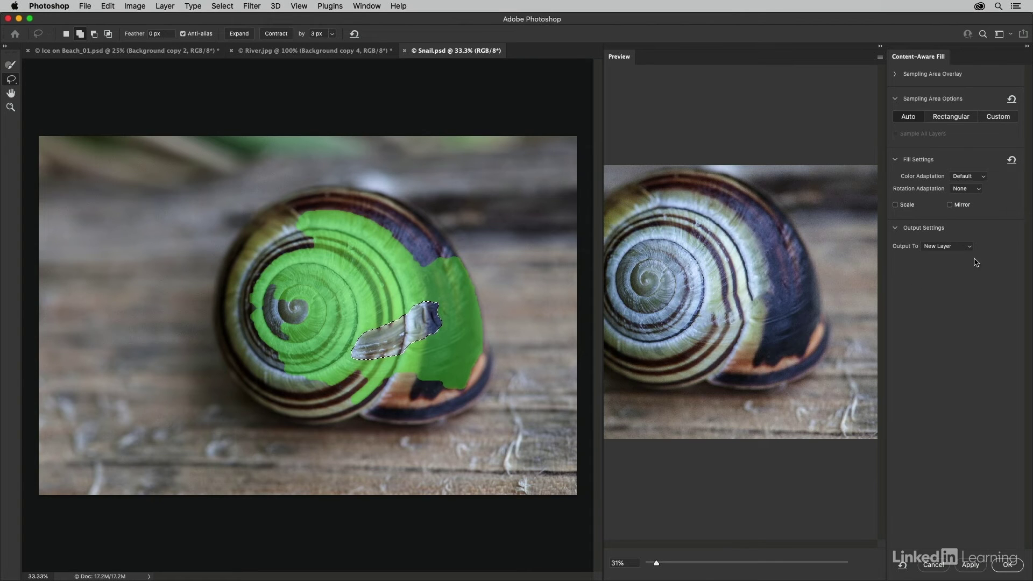
Fill the shell damage on a new layer with Rotation Adaptation Full and Scale enabled, and compare it with the original.
{"action": "left_click", "coordinate": [973, 192]}
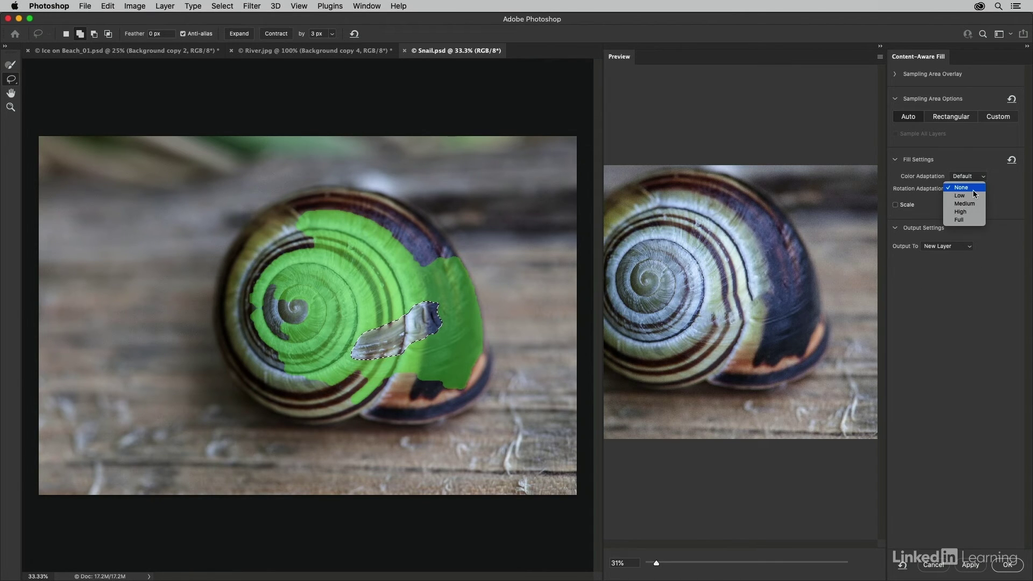
{"action": "left_click", "coordinate": [971, 220]}
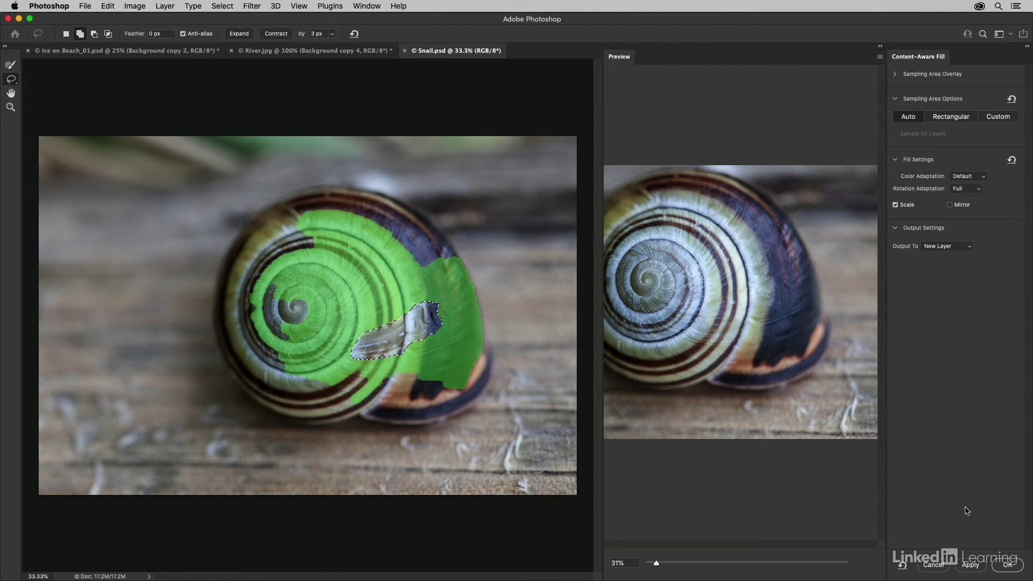
{"action": "left_click", "coordinate": [1013, 566]}
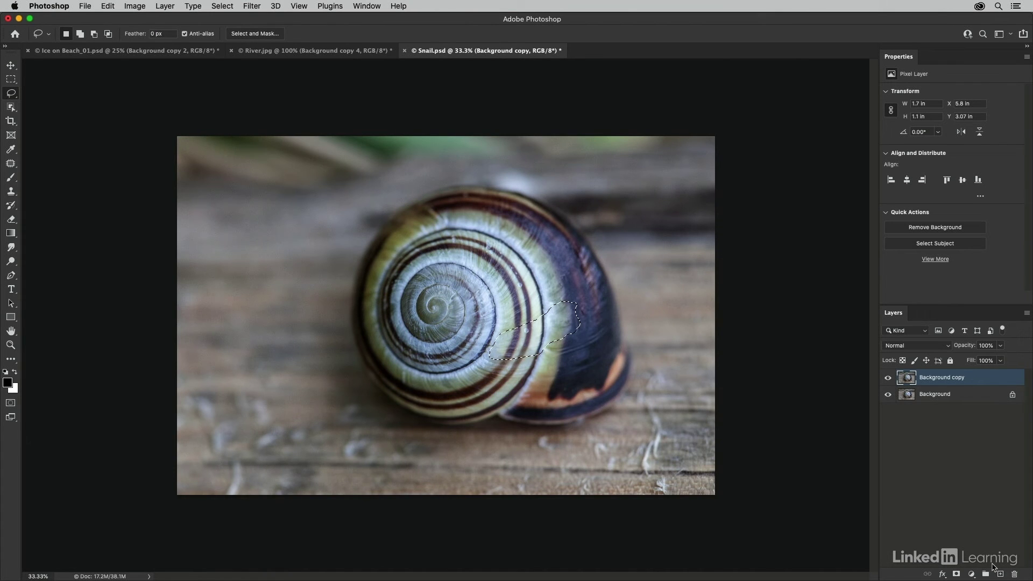
{"action": "left_click", "coordinate": [888, 378]}
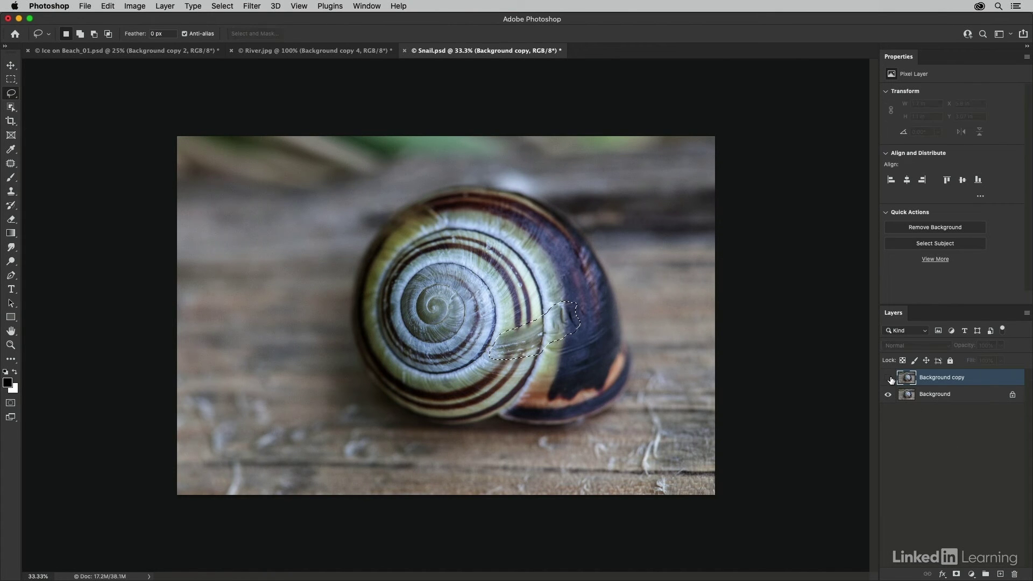
{"action": "left_click", "coordinate": [887, 377]}
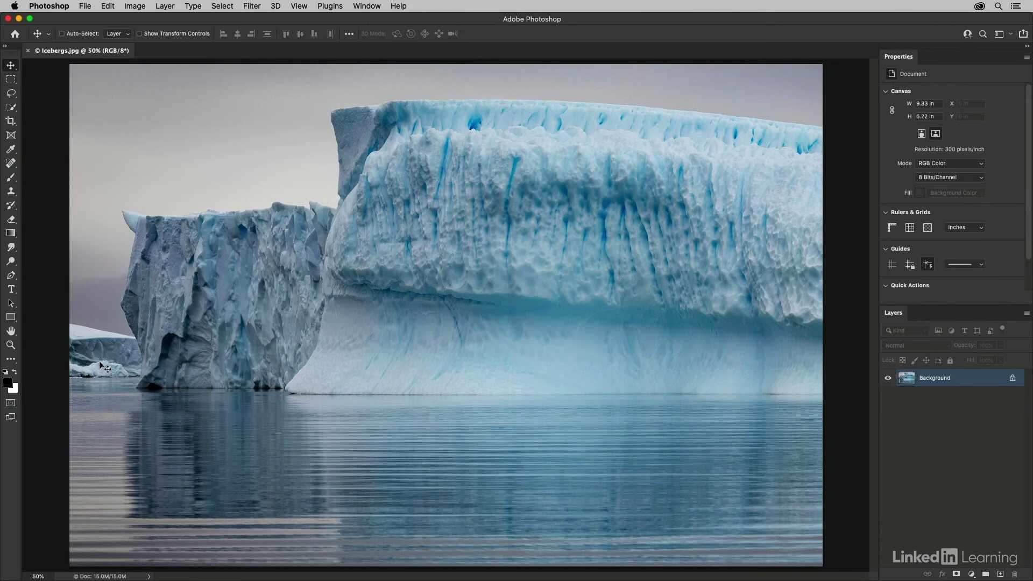
Lasso the smaller dark iceberg in Icebergs.jpg with a loose margin of surrounding sky, water and neighbouring ice.
{"action": "key", "text": "l"}
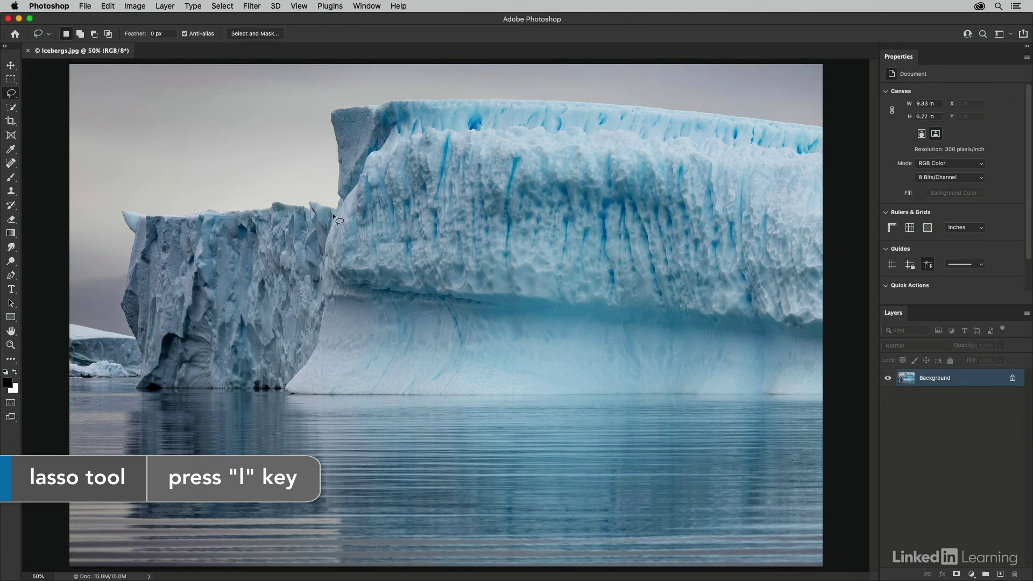
{"action": "left_click_drag", "start_coordinate": [340, 210], "coordinate": [280, 208]}
{"action": "mouse_move", "coordinate": [198, 210]}
{"action": "left_mouse_down"}
{"action": "mouse_move", "coordinate": [137, 221]}
{"action": "mouse_move", "coordinate": [111, 299]}
{"action": "mouse_move", "coordinate": [121, 380]}
{"action": "mouse_move", "coordinate": [188, 407]}
{"action": "mouse_move", "coordinate": [293, 407]}
{"action": "mouse_move", "coordinate": [349, 366]}
{"action": "mouse_move", "coordinate": [345, 215]}
{"action": "left_mouse_up"}
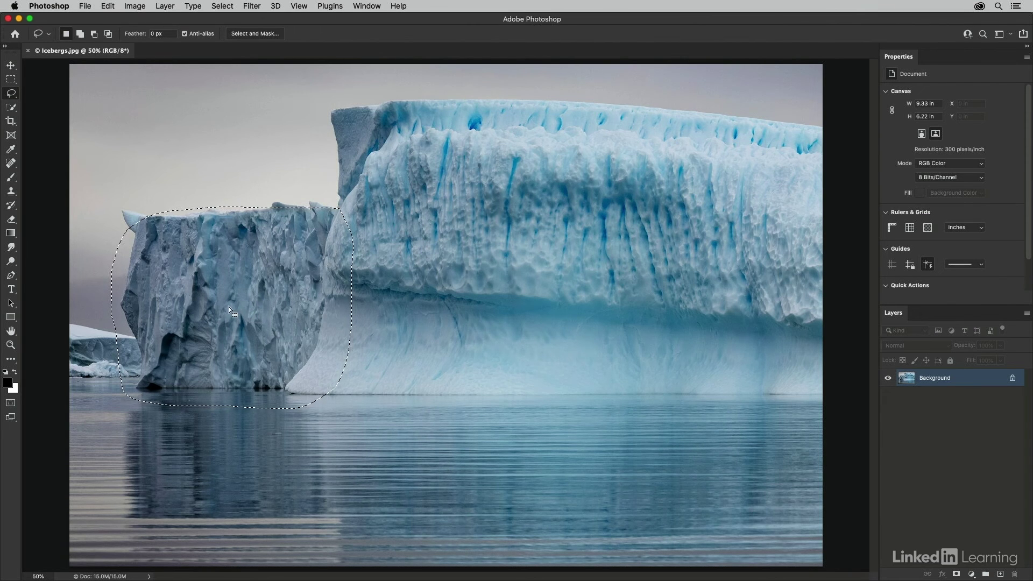
Copy the selected iceberg area to a new layer and move the copy down and left over the small distant iceberg.
{"action": "left_click", "coordinate": [159, 7]}
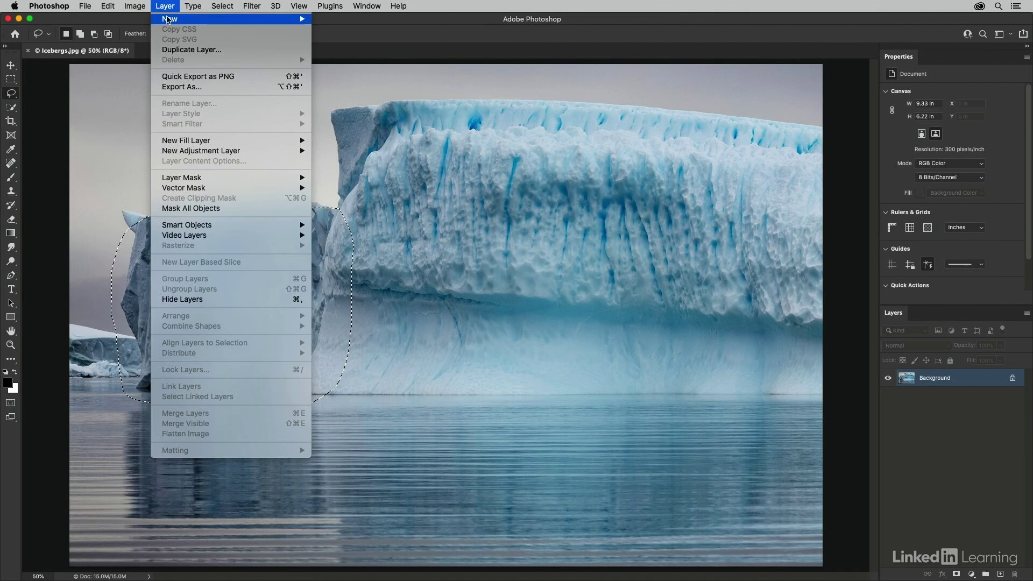
{"action": "mouse_move", "coordinate": [243, 19]}
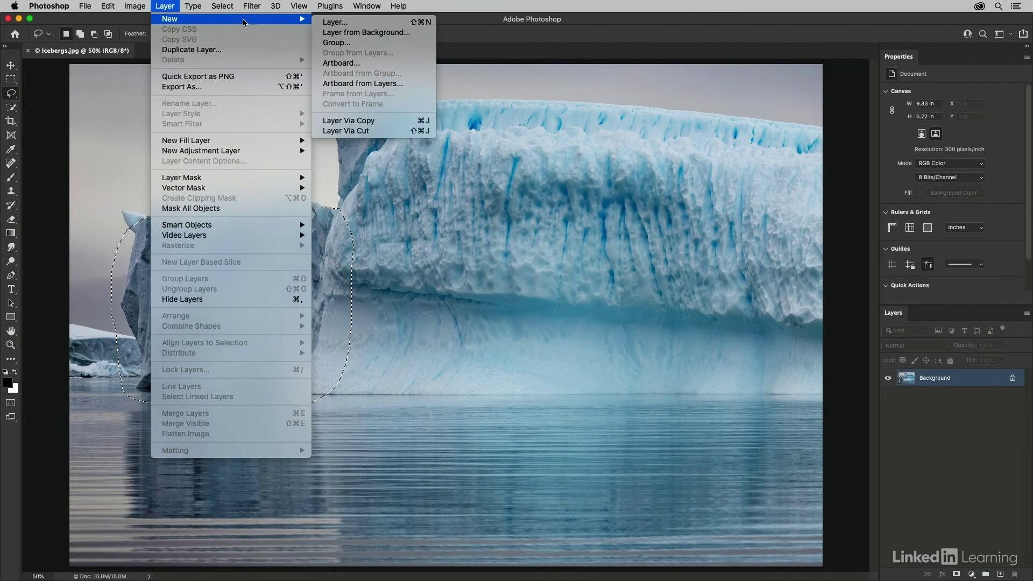
{"action": "left_click", "coordinate": [389, 126]}
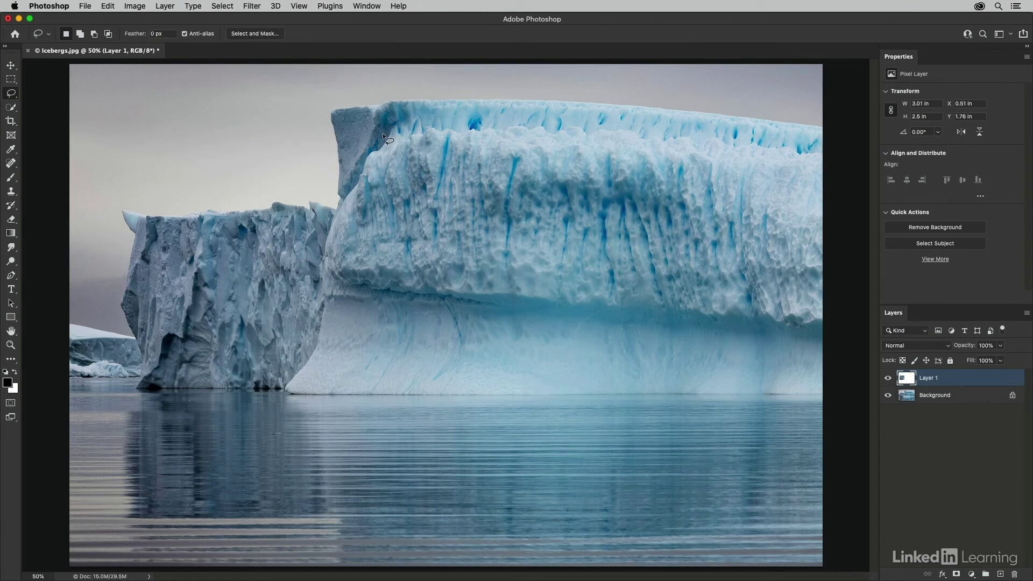
{"action": "key", "text": "v"}
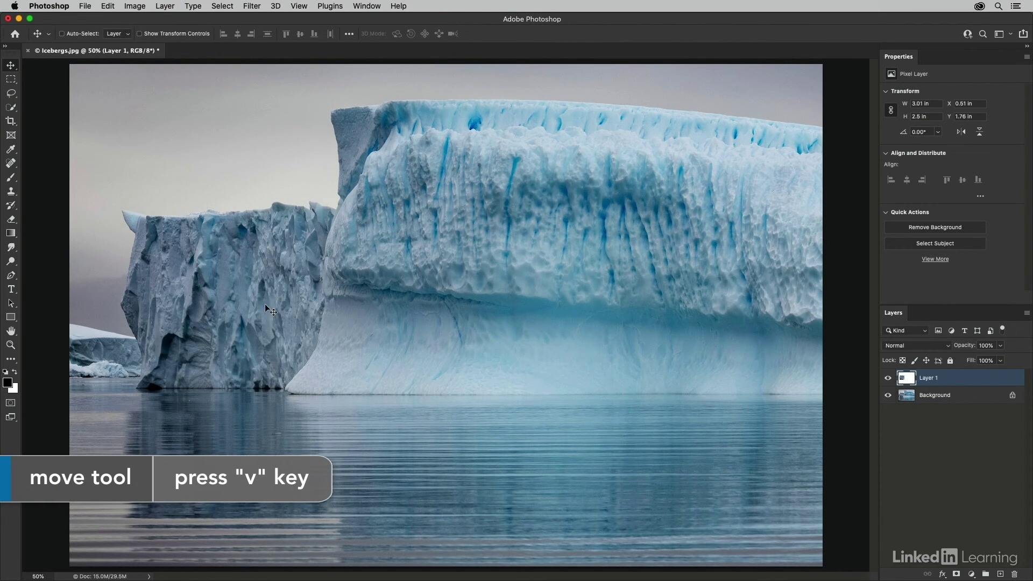
{"action": "left_click_drag", "start_coordinate": [272, 296], "coordinate": [113, 364]}
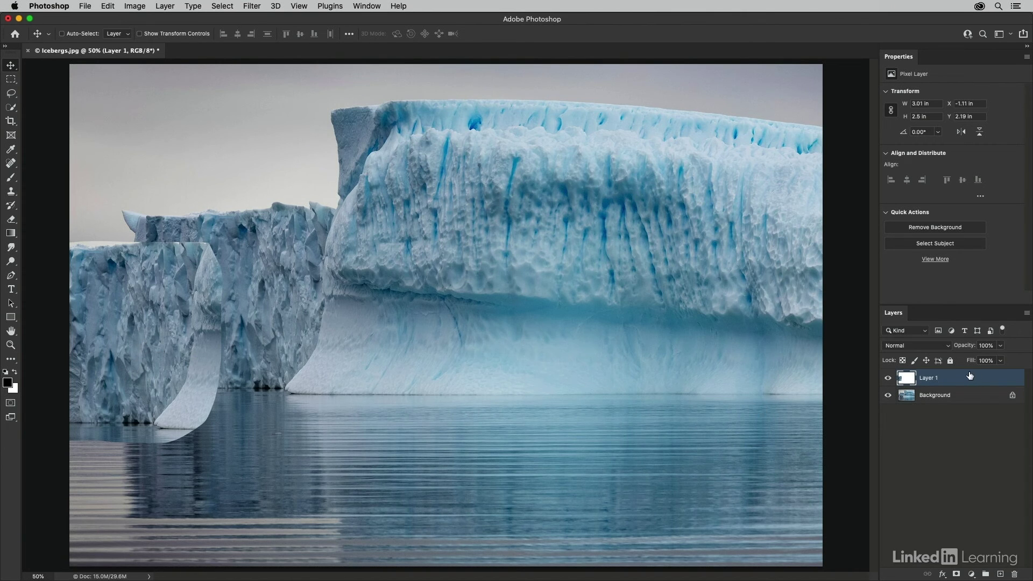
Hide the copied ice with a black layer mask, reset the Brush tool and set its size to 30.
{"action": "left_click", "coordinate": [957, 575], "text": "alt"}
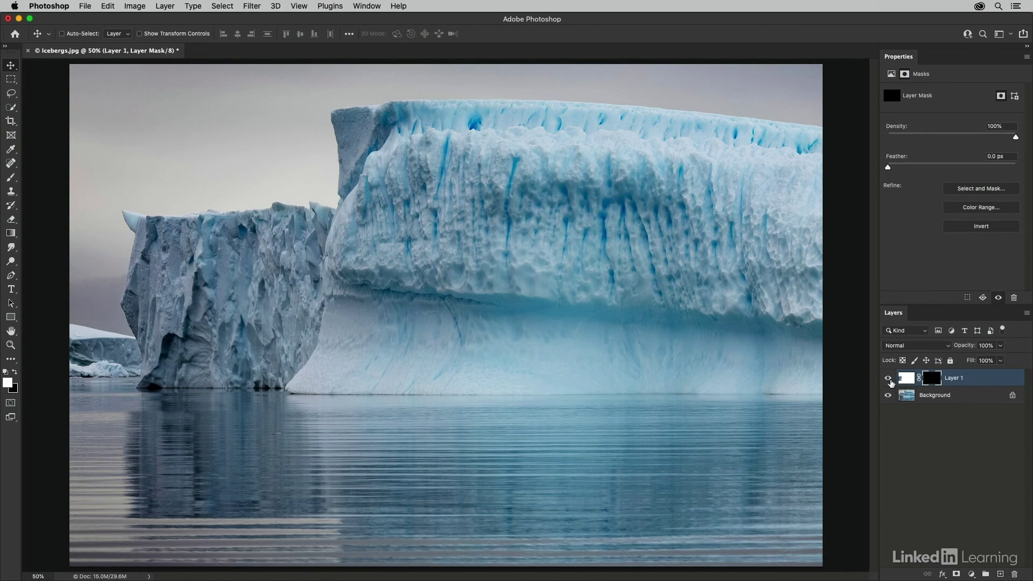
{"action": "key", "text": "super+plus"}
{"action": "left_click_drag", "start_coordinate": [124, 398], "coordinate": [560, 307]}
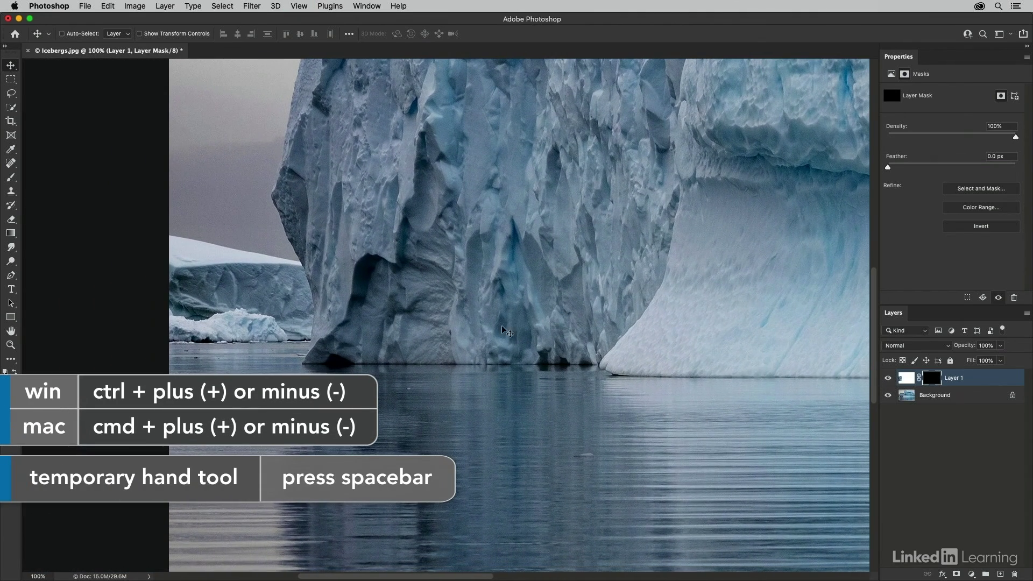
{"action": "key", "text": "b"}
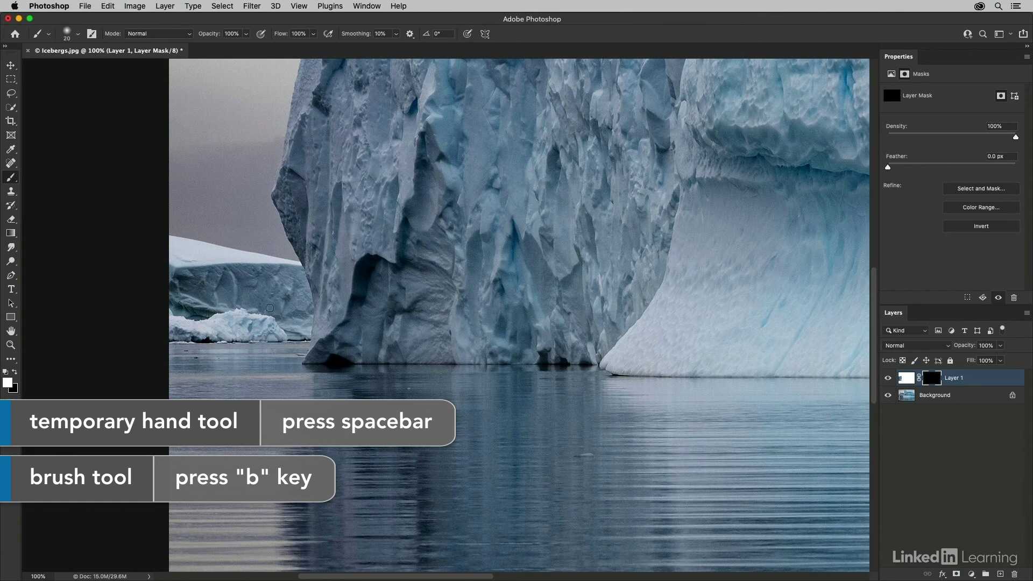
{"action": "right_click", "coordinate": [39, 37]}
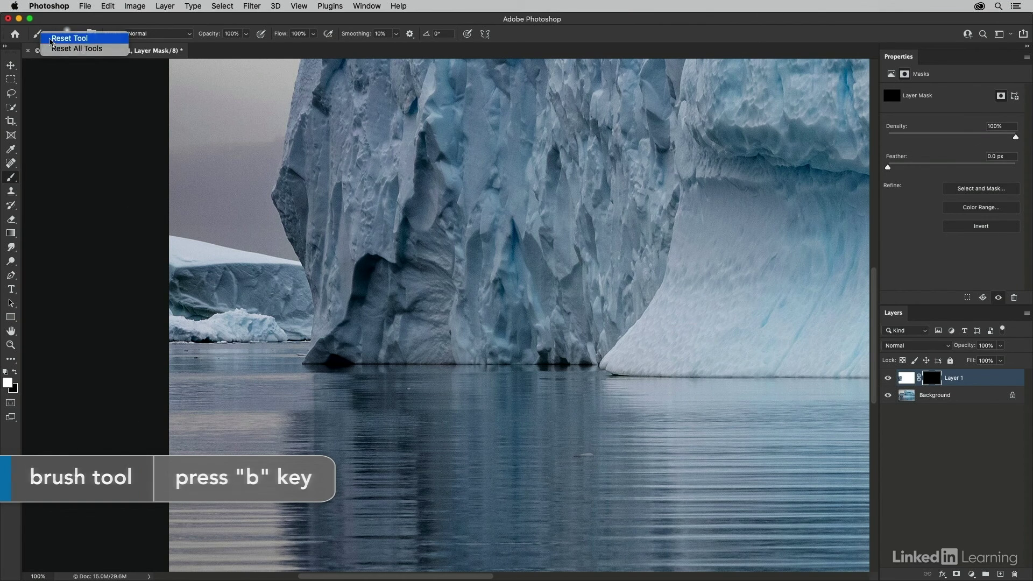
{"action": "left_click", "coordinate": [59, 38]}
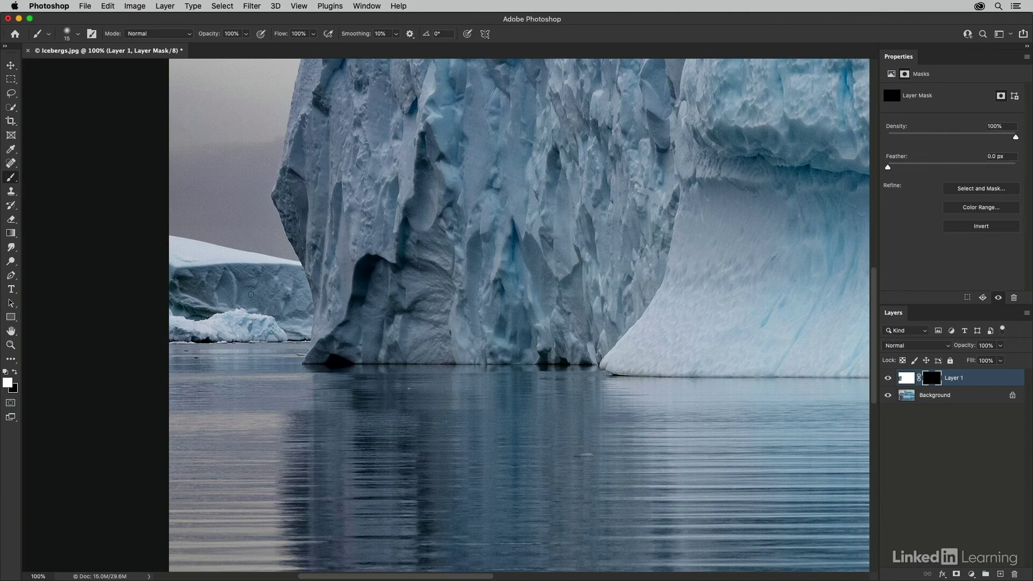
{"action": "key", "text": "bracketright"}
{"action": "key", "text": "bracketright"}
{"action": "key", "text": "bracketright"}
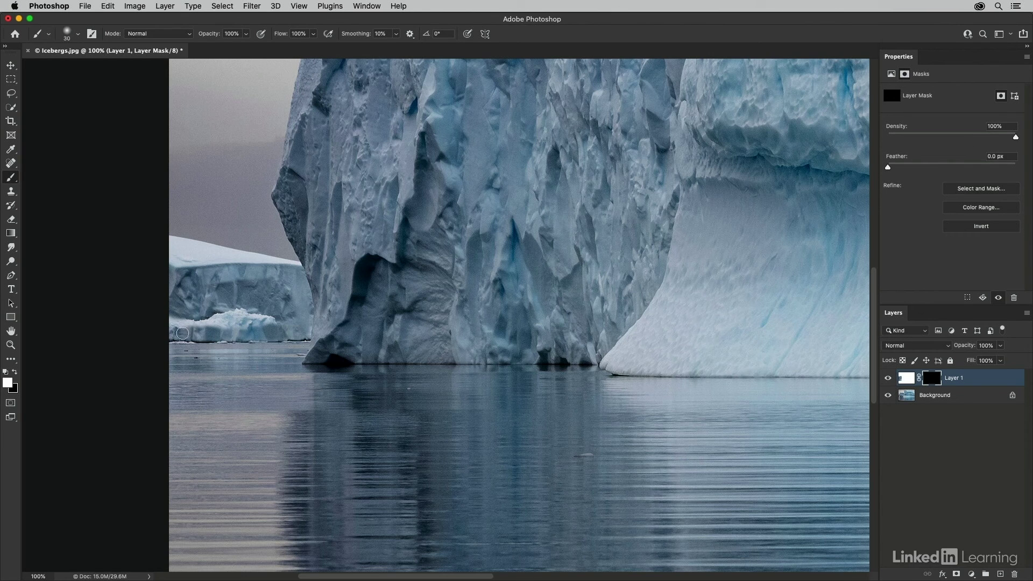
Paint the mask white over the distant iceberg's face and broken ice, filling missed spots while viewing the mask itself.
{"action": "mouse_move", "coordinate": [144, 327]}
{"action": "left_mouse_down"}
{"action": "mouse_move", "coordinate": [188, 320]}
{"action": "mouse_move", "coordinate": [169, 309]}
{"action": "mouse_move", "coordinate": [175, 289]}
{"action": "mouse_move", "coordinate": [274, 291]}
{"action": "mouse_move", "coordinate": [296, 277]}
{"action": "mouse_move", "coordinate": [304, 330]}
{"action": "left_mouse_up"}
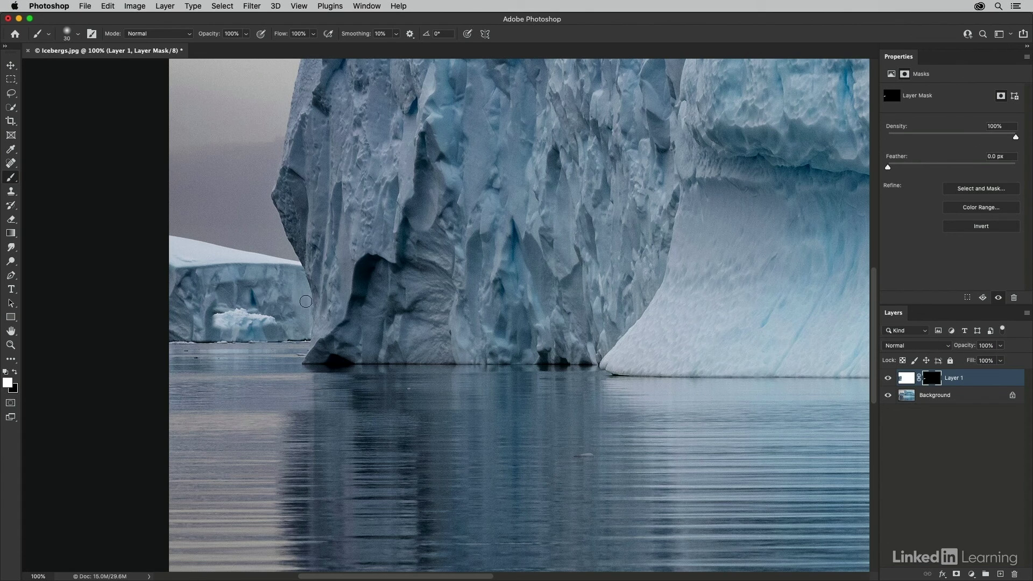
{"action": "left_click", "coordinate": [932, 379], "text": "alt"}
{"action": "mouse_move", "coordinate": [234, 297]}
{"action": "left_mouse_down"}
{"action": "mouse_move", "coordinate": [280, 291]}
{"action": "mouse_move", "coordinate": [261, 286]}
{"action": "mouse_move", "coordinate": [290, 279]}
{"action": "mouse_move", "coordinate": [218, 277]}
{"action": "mouse_move", "coordinate": [184, 294]}
{"action": "mouse_move", "coordinate": [261, 306]}
{"action": "mouse_move", "coordinate": [198, 325]}
{"action": "mouse_move", "coordinate": [292, 318]}
{"action": "mouse_move", "coordinate": [288, 306]}
{"action": "mouse_move", "coordinate": [258, 298]}
{"action": "left_mouse_up"}
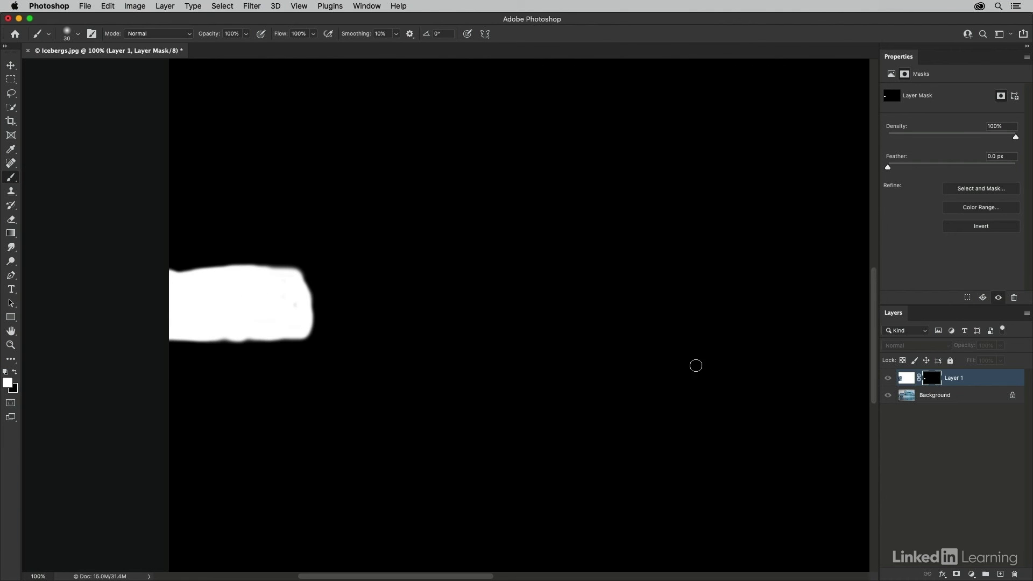
{"action": "left_click", "coordinate": [888, 379]}
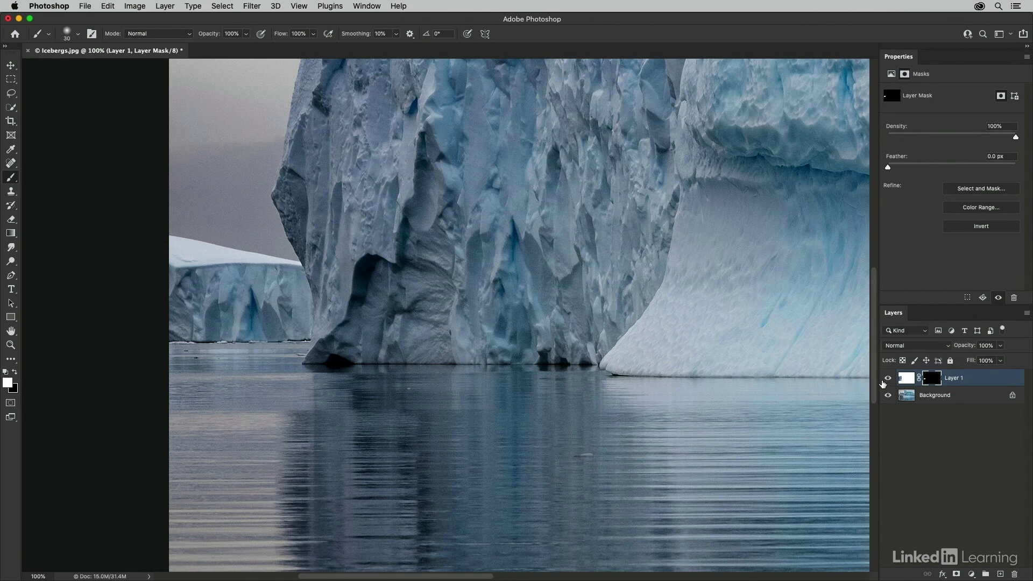
Unlink Layer 1 from its mask, scale only the layer's ice pixels to 74.23% and reposition them within the masked area.
{"action": "left_click", "coordinate": [915, 380]}
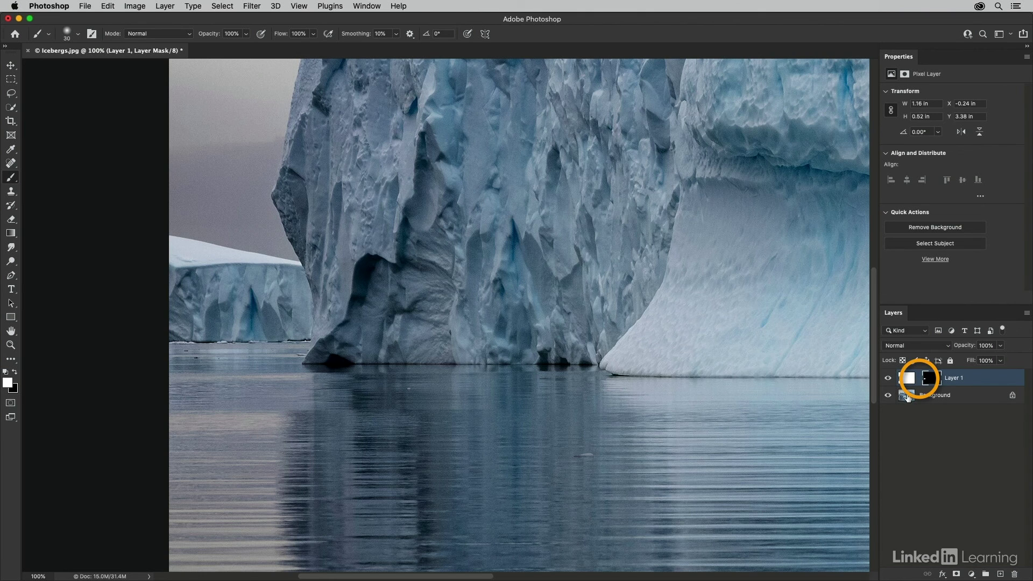
{"action": "left_click", "coordinate": [907, 381]}
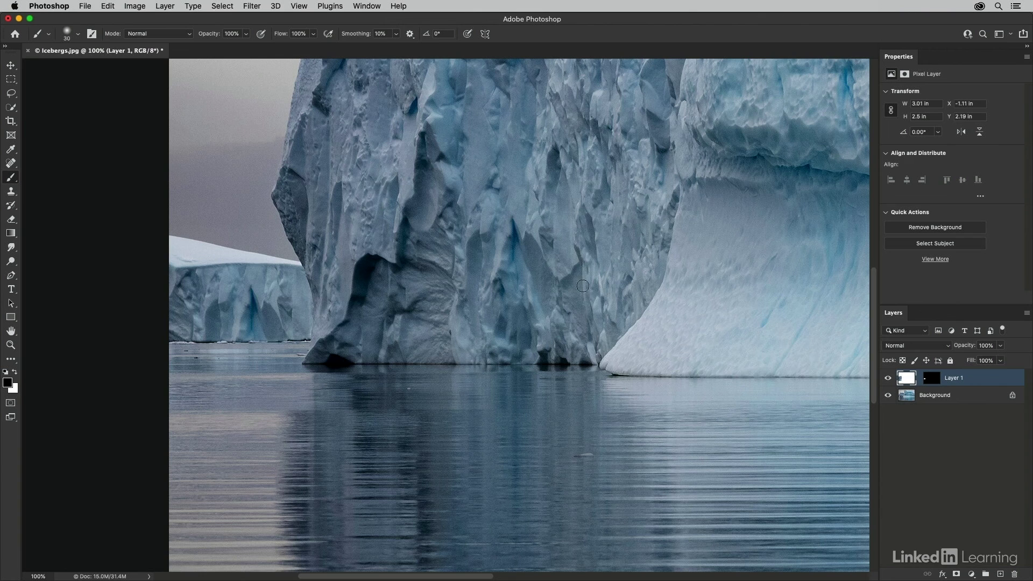
{"action": "left_click", "coordinate": [108, 6]}
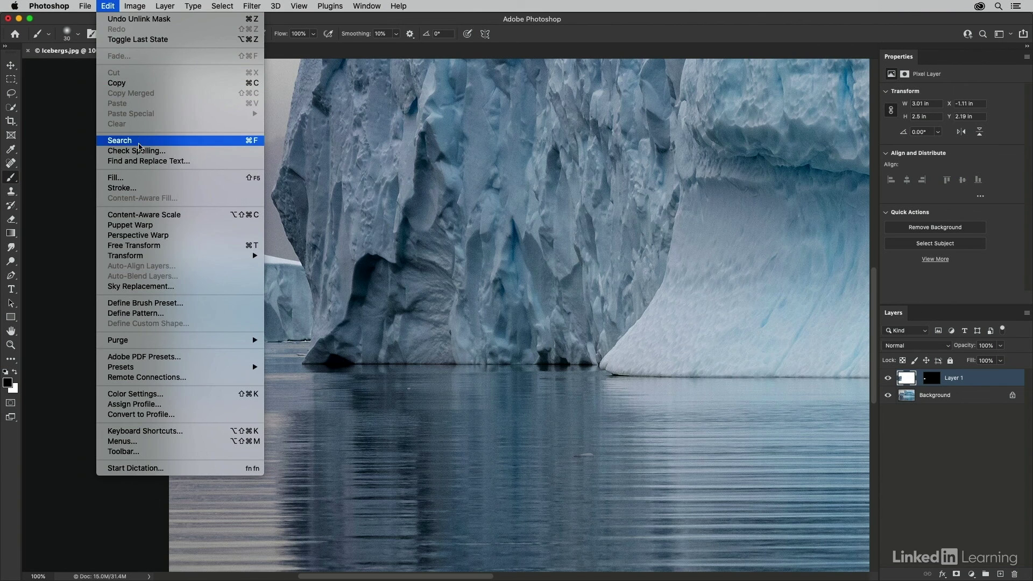
{"action": "mouse_move", "coordinate": [152, 258]}
{"action": "left_click", "coordinate": [295, 273]}
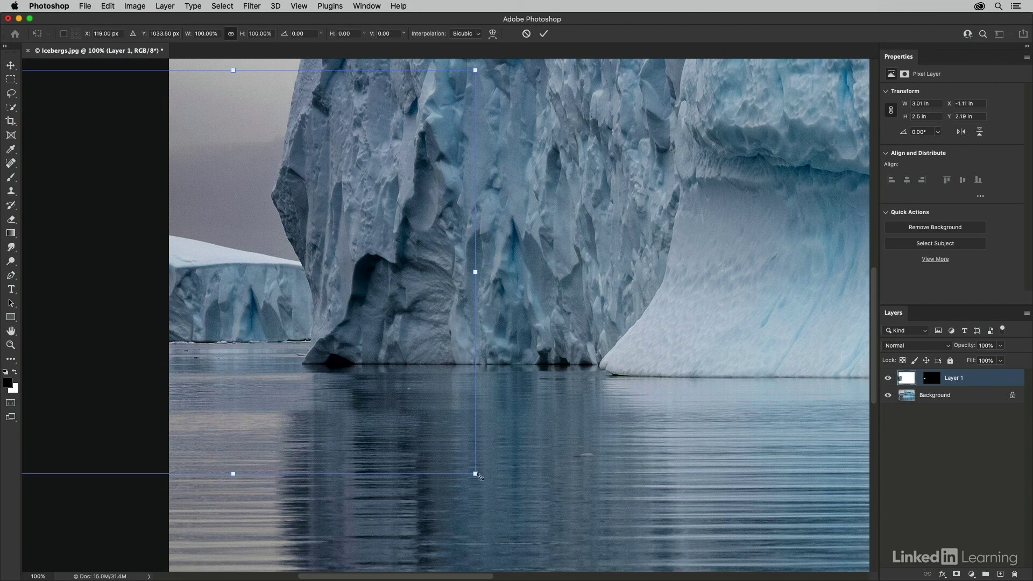
{"action": "left_click_drag", "start_coordinate": [477, 475], "coordinate": [351, 369]}
{"action": "left_click_drag", "start_coordinate": [242, 308], "coordinate": [316, 343]}
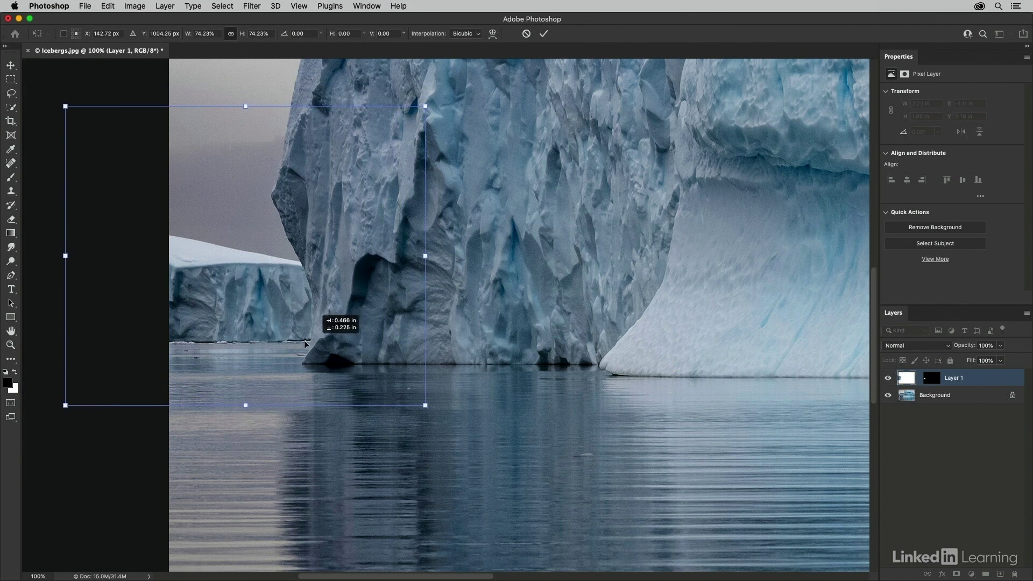
{"action": "mouse_move", "coordinate": [269, 316]}
{"action": "left_mouse_down"}
{"action": "mouse_move", "coordinate": [230, 319]}
{"action": "mouse_move", "coordinate": [268, 308]}
{"action": "left_mouse_up"}
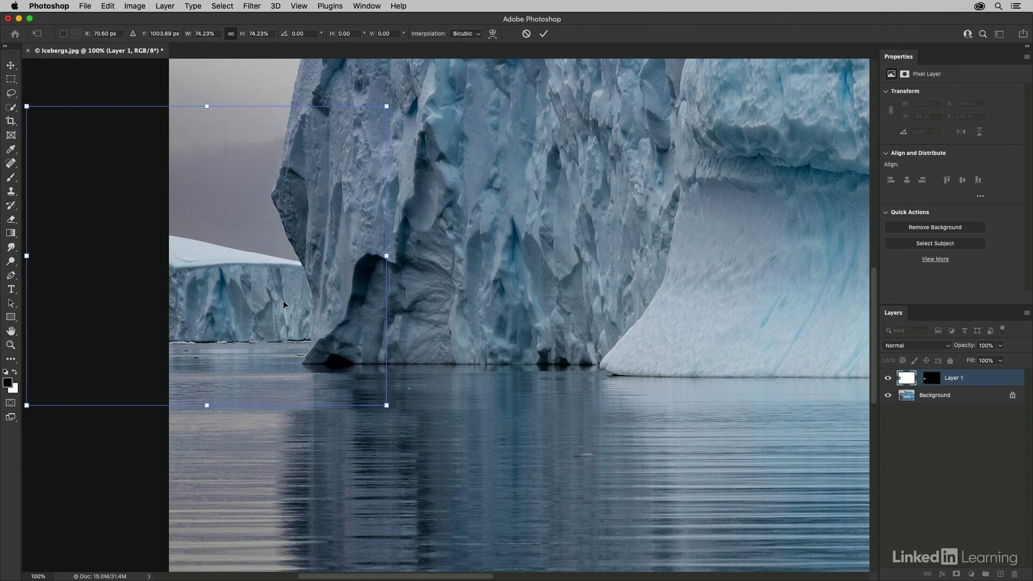
Flip the copied ice horizontally, scale it to 87.90%, reposition it inside the mask and apply the transform.
{"action": "key", "text": "super+minus"}
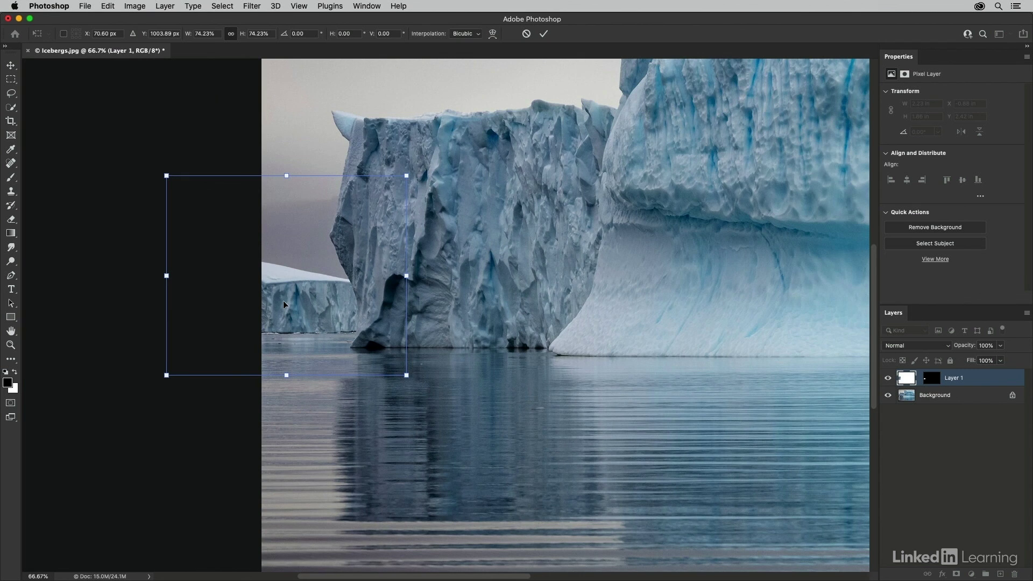
{"action": "key", "text": "super+0"}
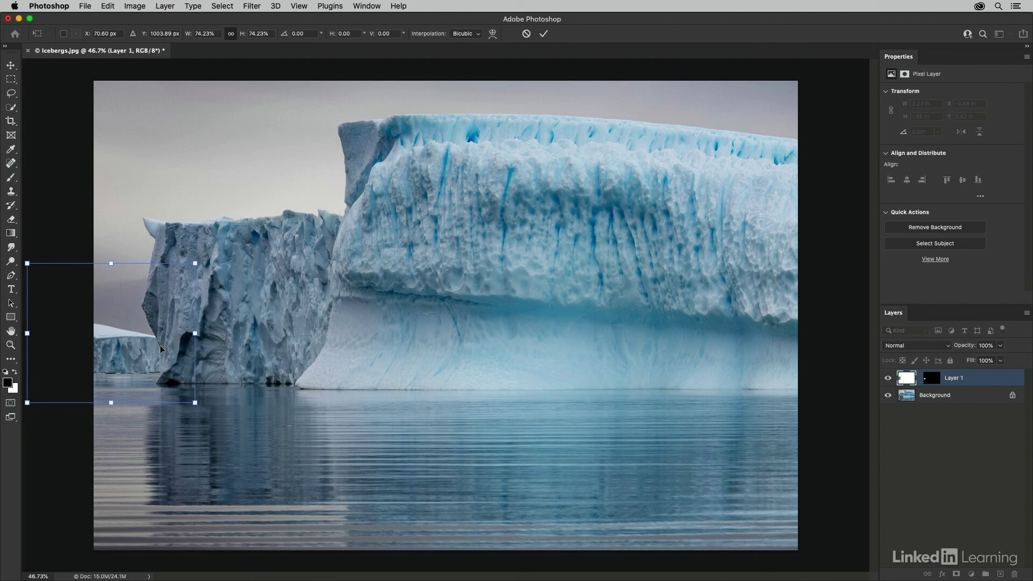
{"action": "right_click", "coordinate": [126, 318]}
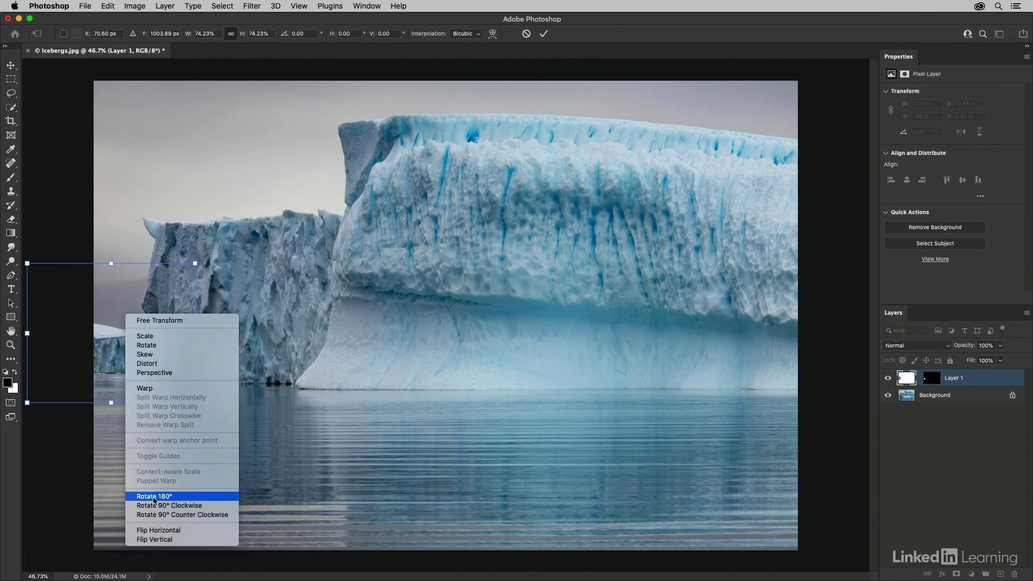
{"action": "left_click", "coordinate": [169, 531]}
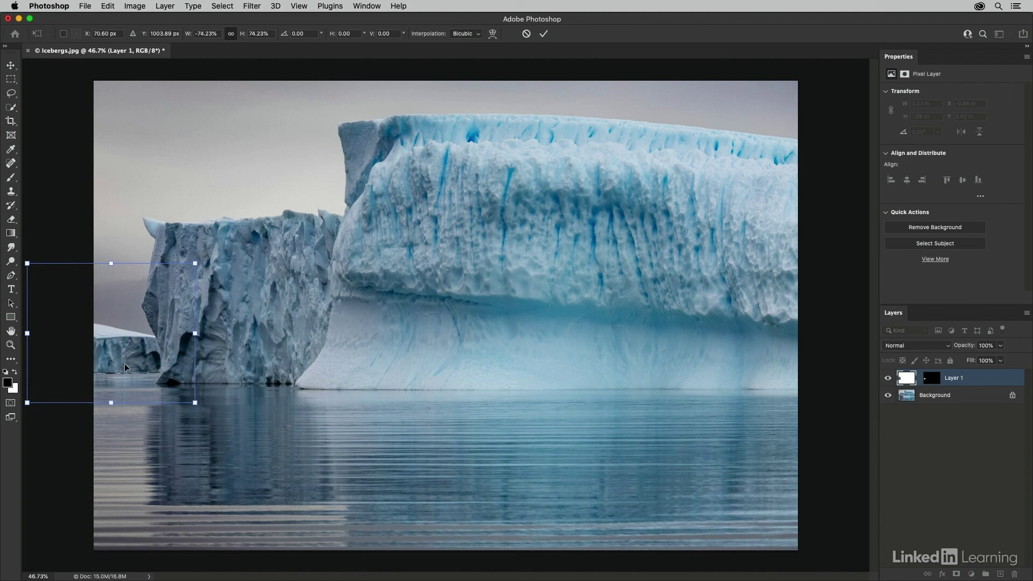
{"action": "left_click_drag", "start_coordinate": [131, 362], "coordinate": [152, 363]}
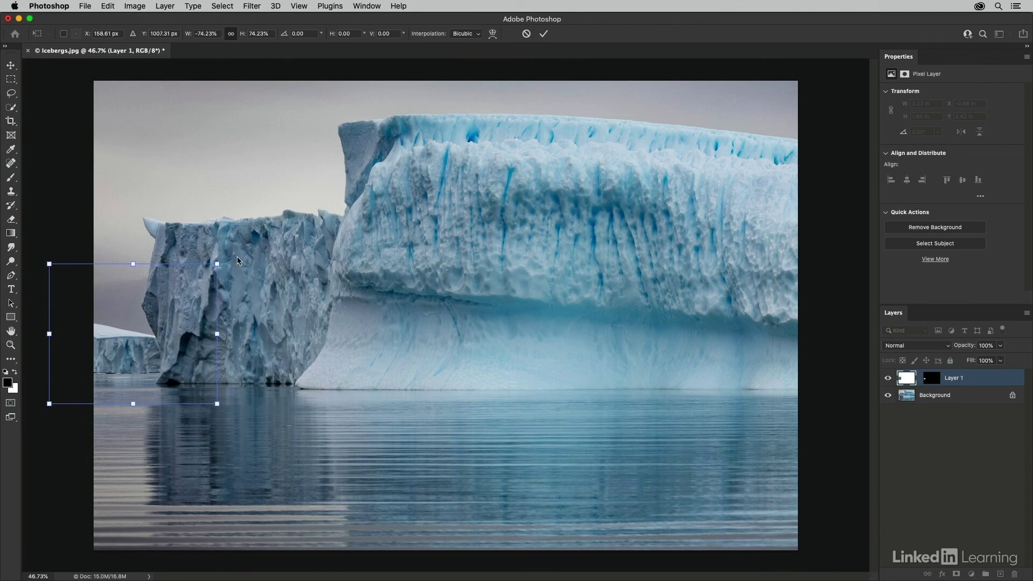
{"action": "left_click_drag", "start_coordinate": [223, 263], "coordinate": [265, 249]}
{"action": "mouse_move", "coordinate": [116, 356]}
{"action": "left_mouse_down"}
{"action": "mouse_move", "coordinate": [129, 357]}
{"action": "mouse_move", "coordinate": [119, 358]}
{"action": "left_mouse_up"}
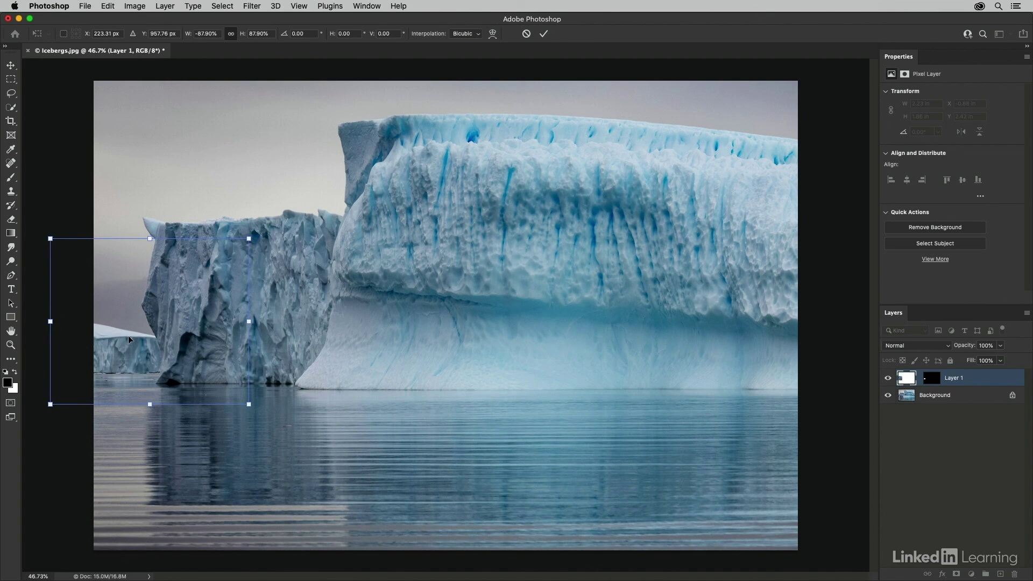
{"action": "key", "text": "Return"}
Select Layer 1's mask, try feathering its edge and switch back to the layer's image pixels.
{"action": "key", "text": "b"}
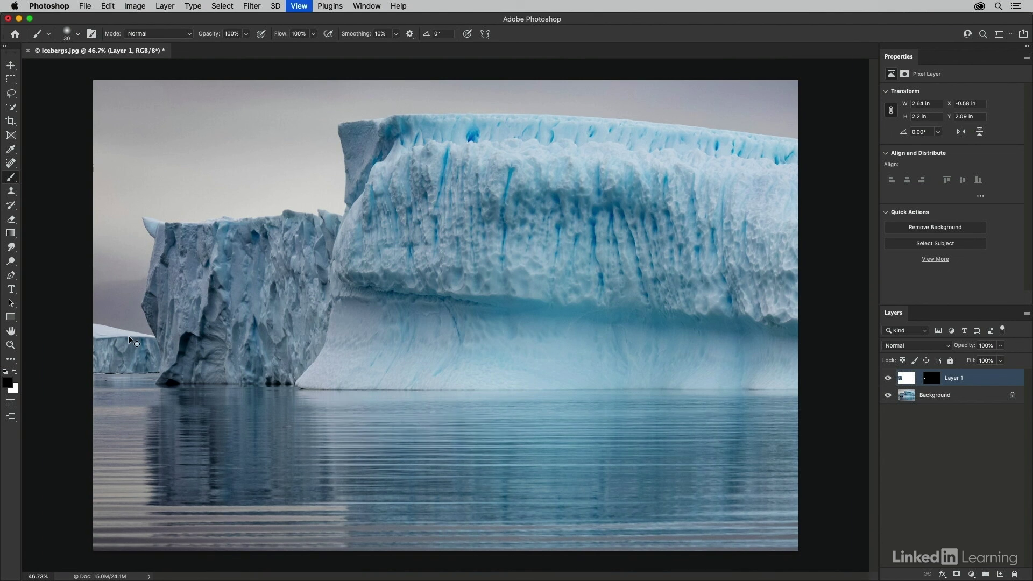
{"action": "key", "text": "super+1"}
{"action": "scroll", "coordinate": [301, 356], "scroll_direction": "left", "scroll_amount": 10}
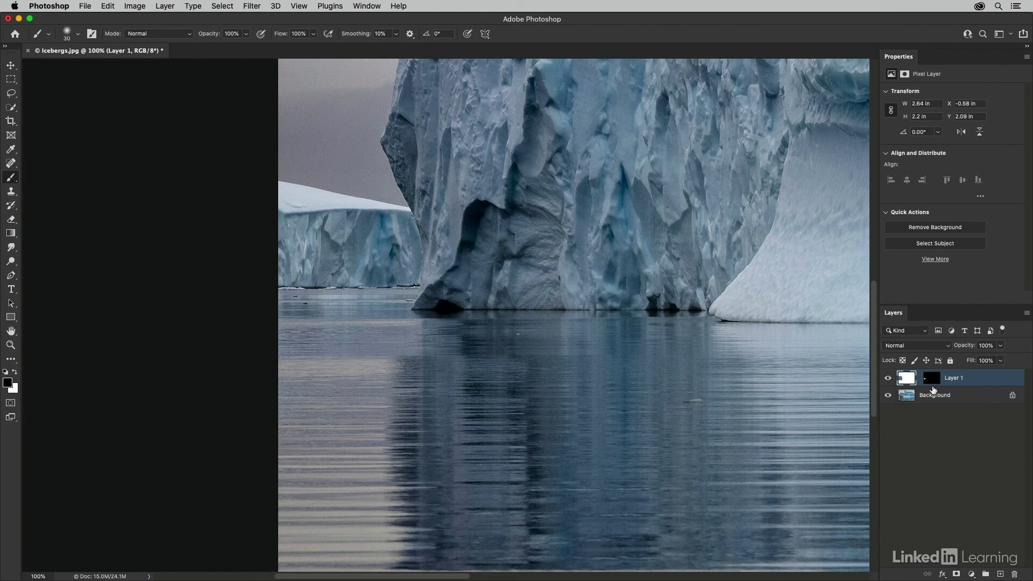
{"action": "left_click", "coordinate": [932, 381]}
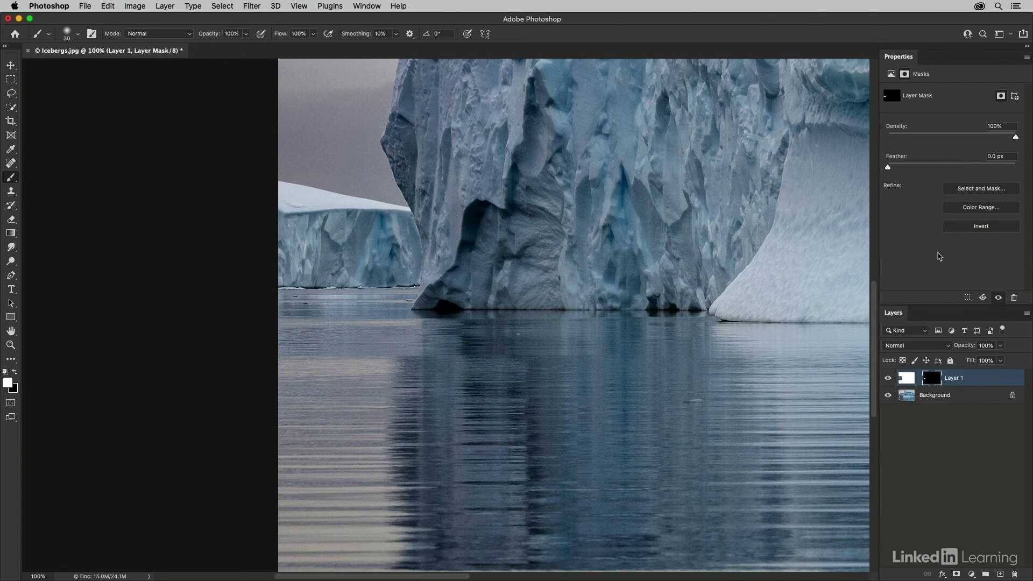
{"action": "left_click_drag", "start_coordinate": [888, 171], "coordinate": [918, 174]}
{"action": "left_click", "coordinate": [910, 380]}
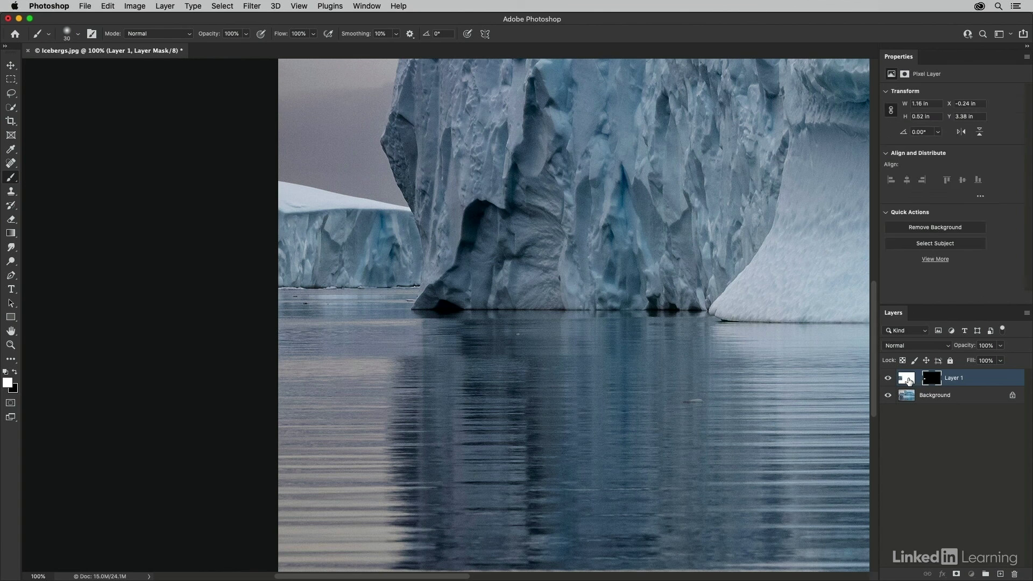